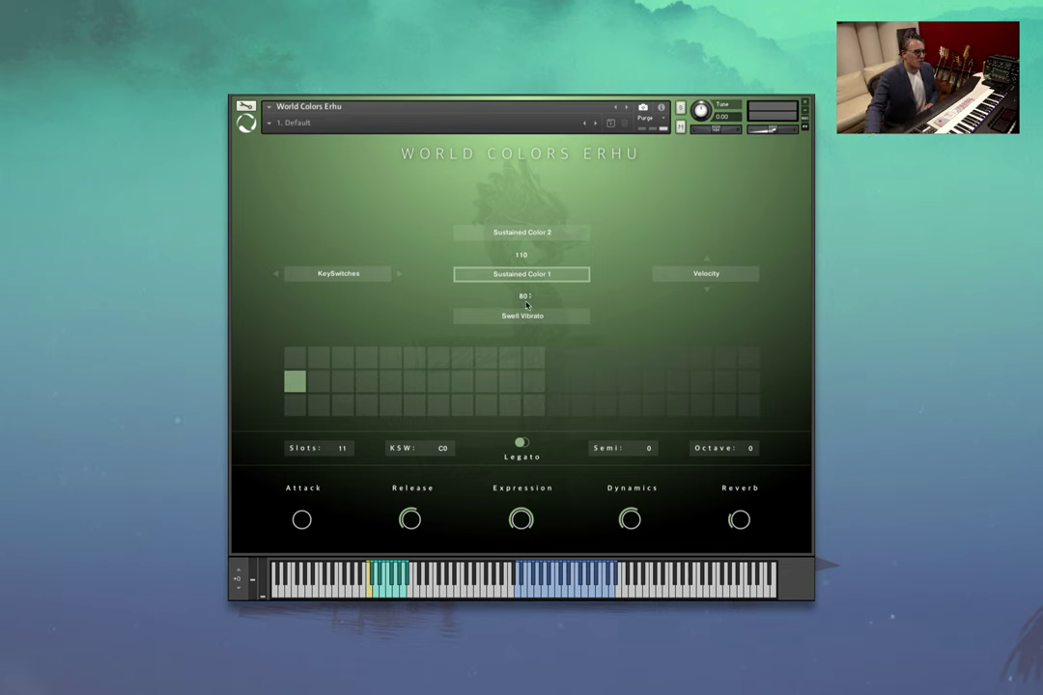
Keep Swell Vibrato on the layer and Velocity as the switching source, then enable Legato
{"action": "left_click", "coordinate": [526, 319]}
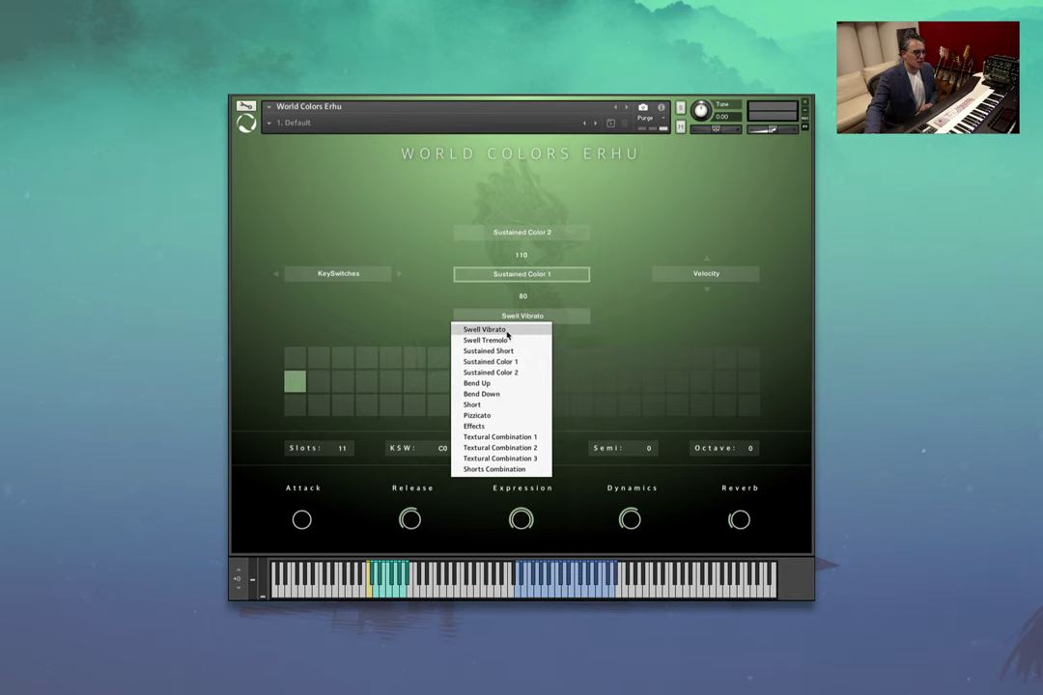
{"action": "left_click", "coordinate": [473, 309]}
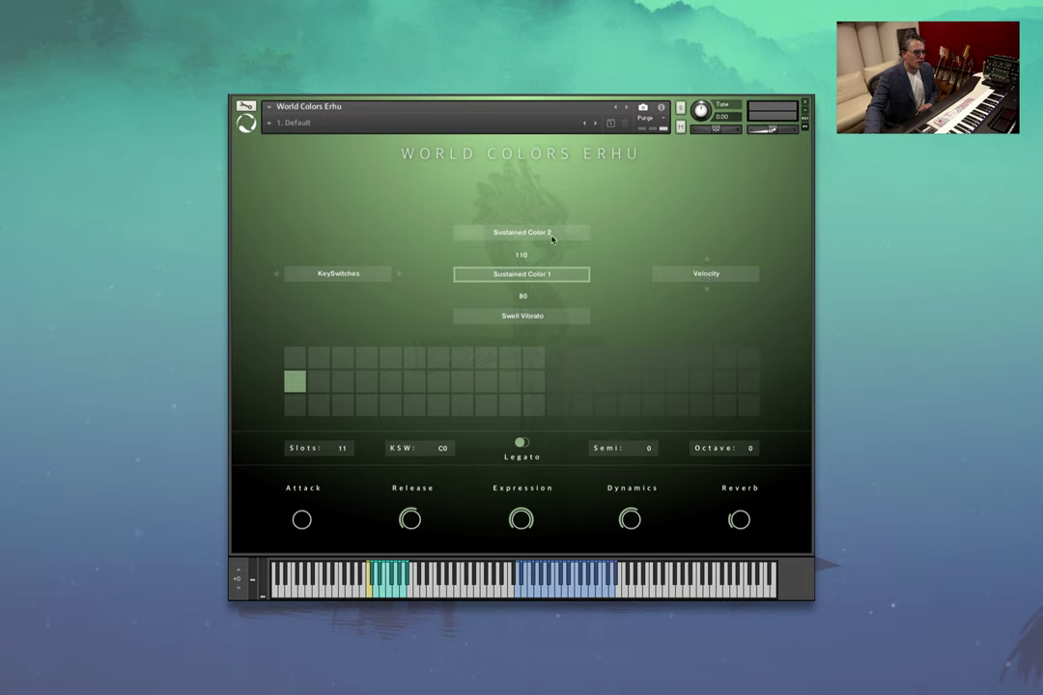
{"action": "left_click", "coordinate": [713, 277]}
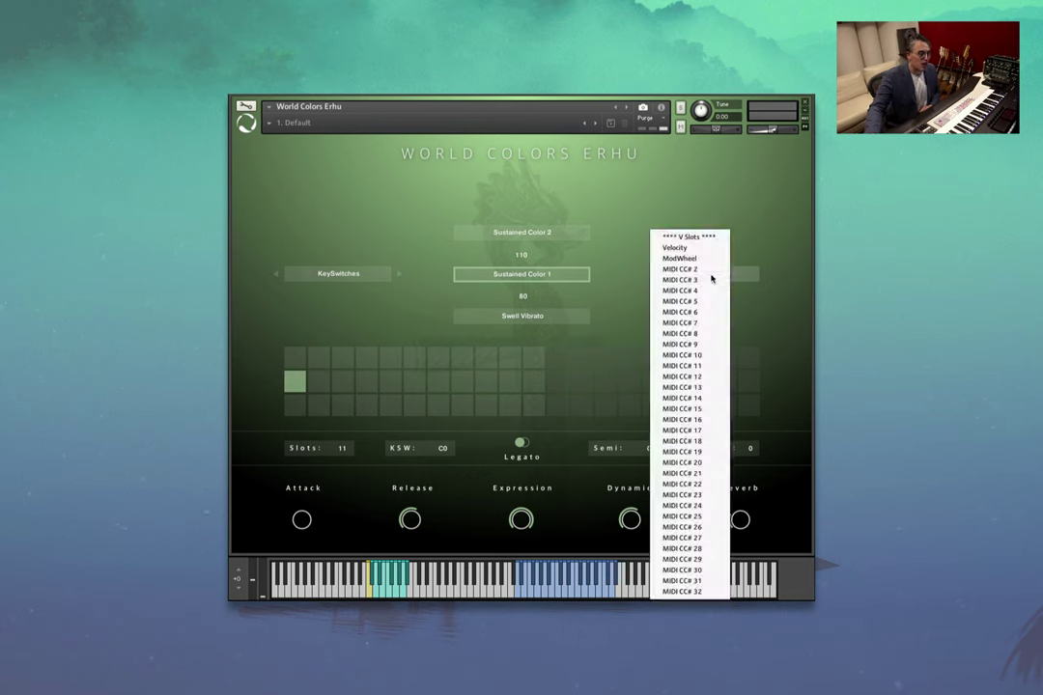
{"action": "left_click", "coordinate": [741, 221]}
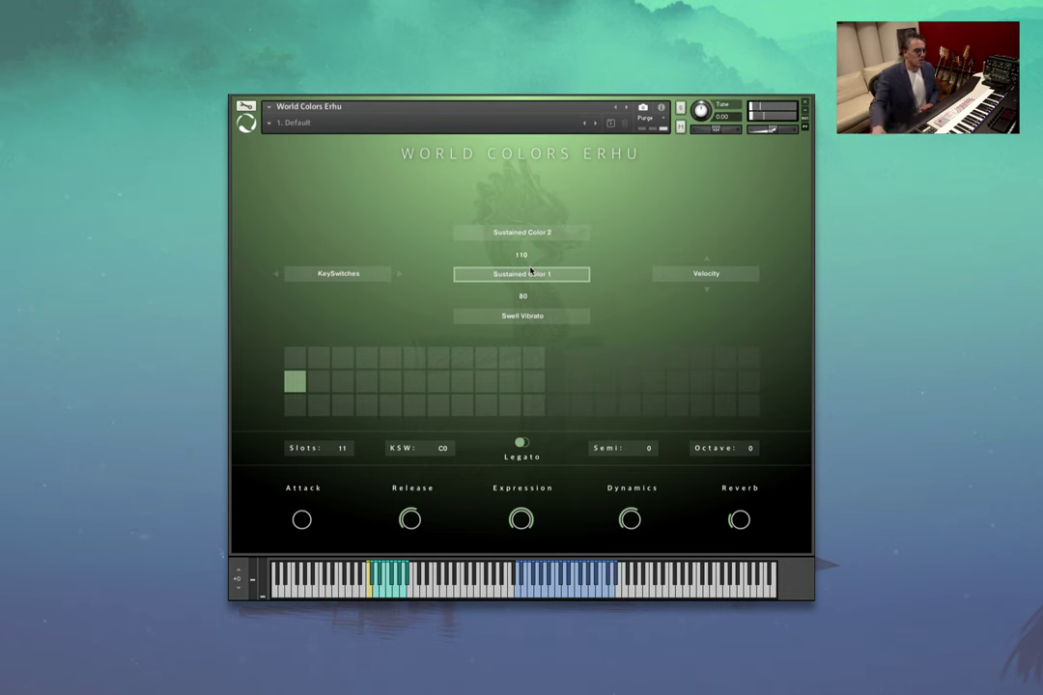
{"action": "left_click", "coordinate": [521, 444]}
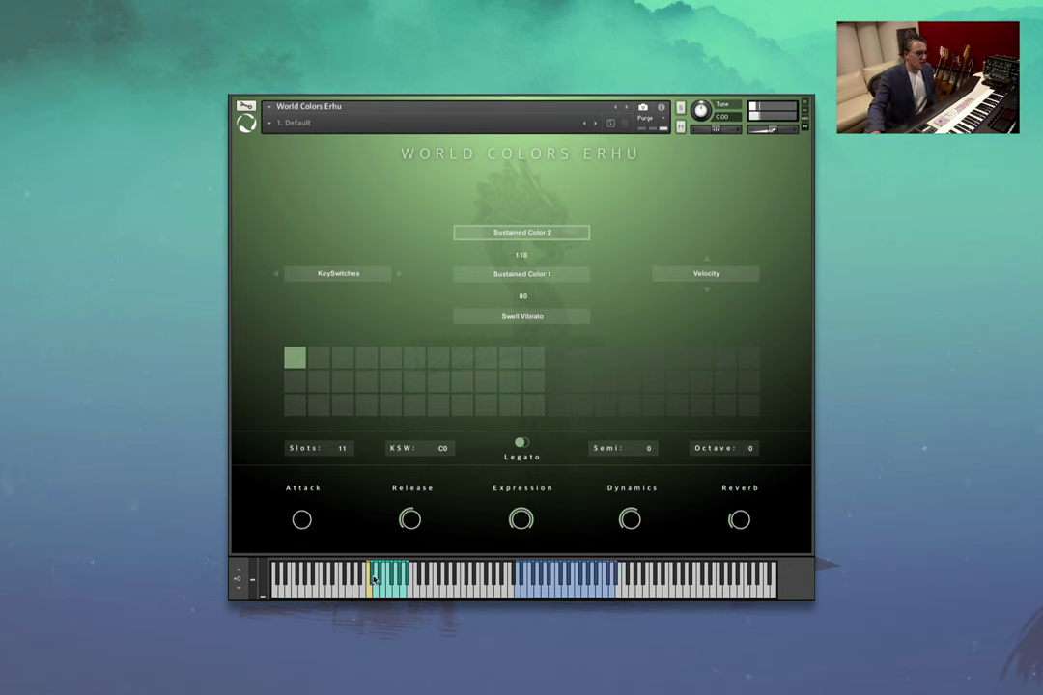
Select the Erhu keyswitch slot with Bend Down on the on-screen keyboard
{"action": "left_click", "coordinate": [371, 579]}
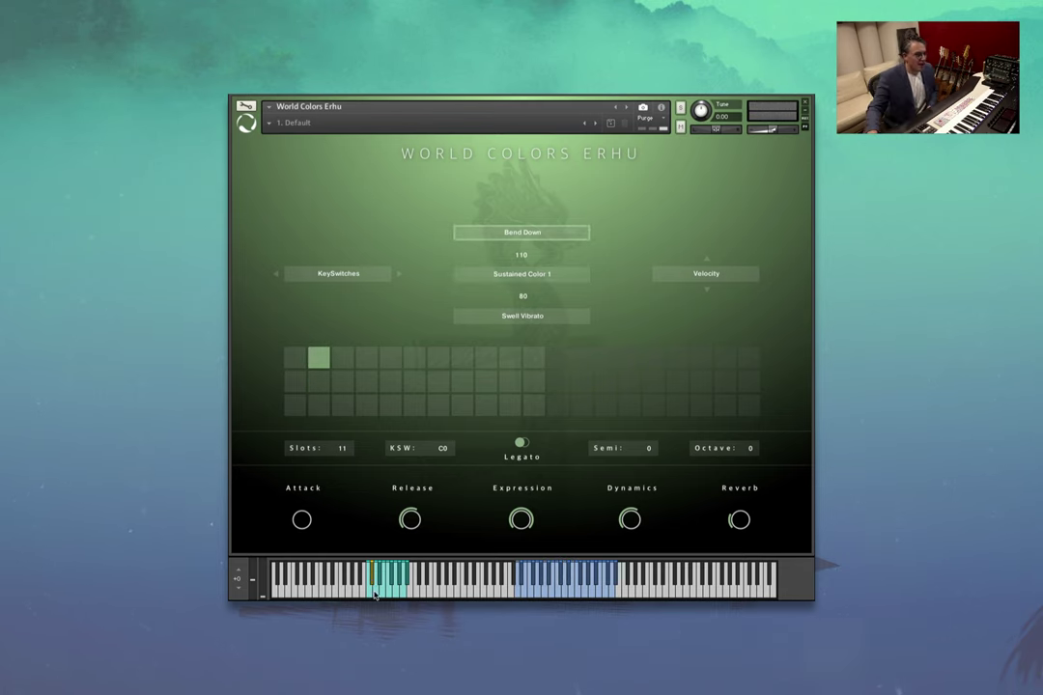
Switch the Erhu to the Swell Tremolo keyswitch slot
{"action": "left_click", "coordinate": [377, 581]}
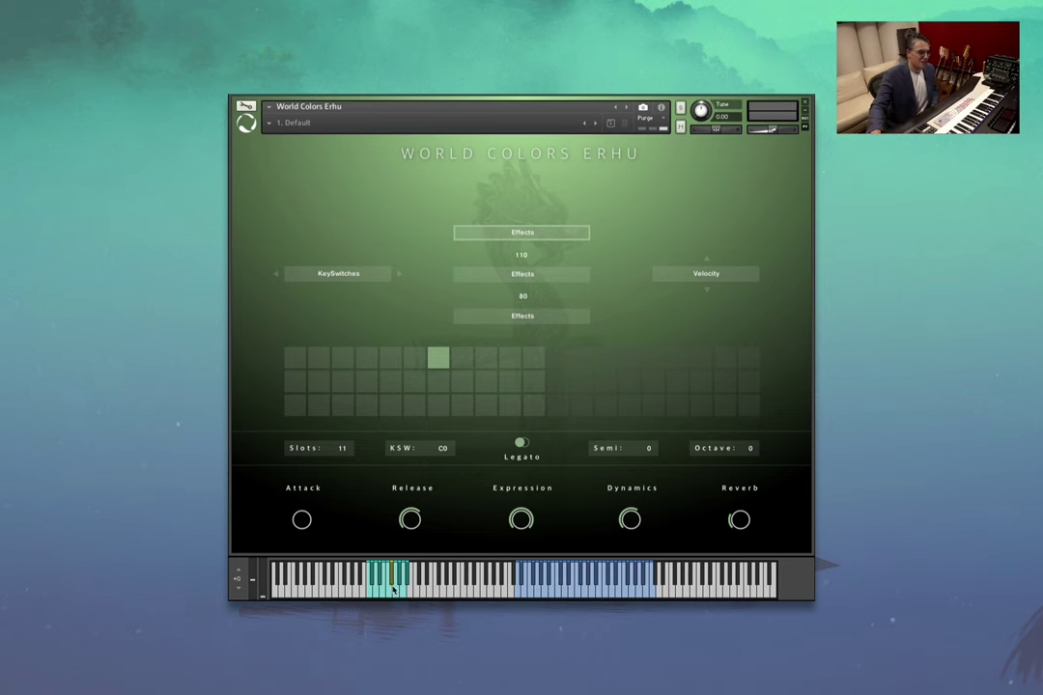
Select the Erhu's Textural Combination 1 keyswitch slot on the on-screen keyboard
{"action": "left_click", "coordinate": [394, 587]}
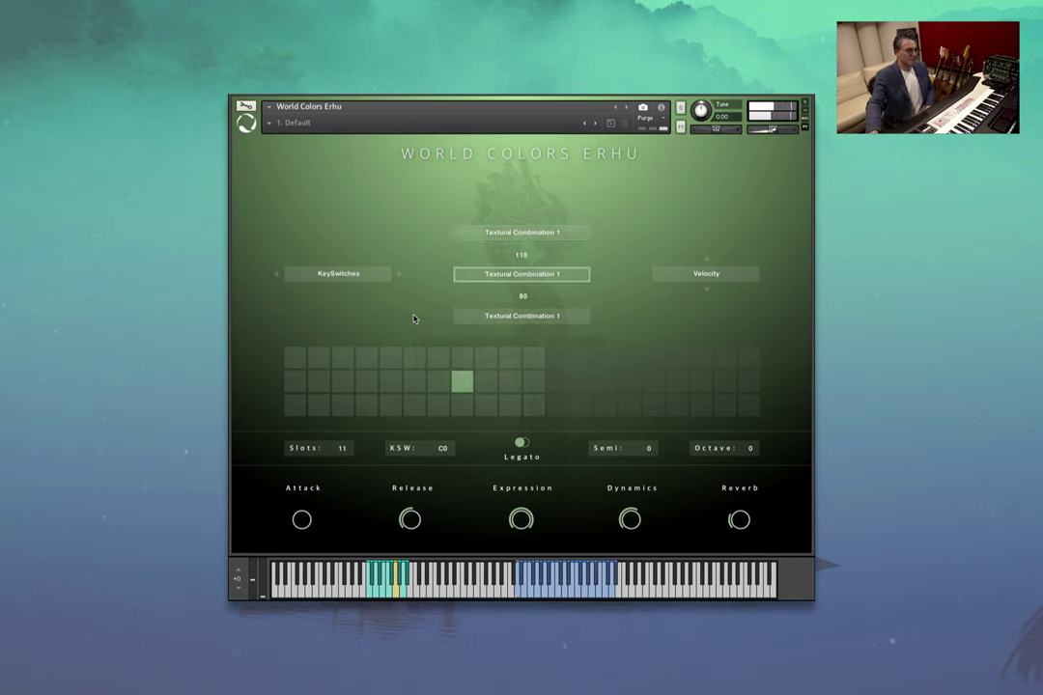
Switch the Erhu to the Textural Combination 2 keyswitch slot
{"action": "left_click", "coordinate": [400, 580]}
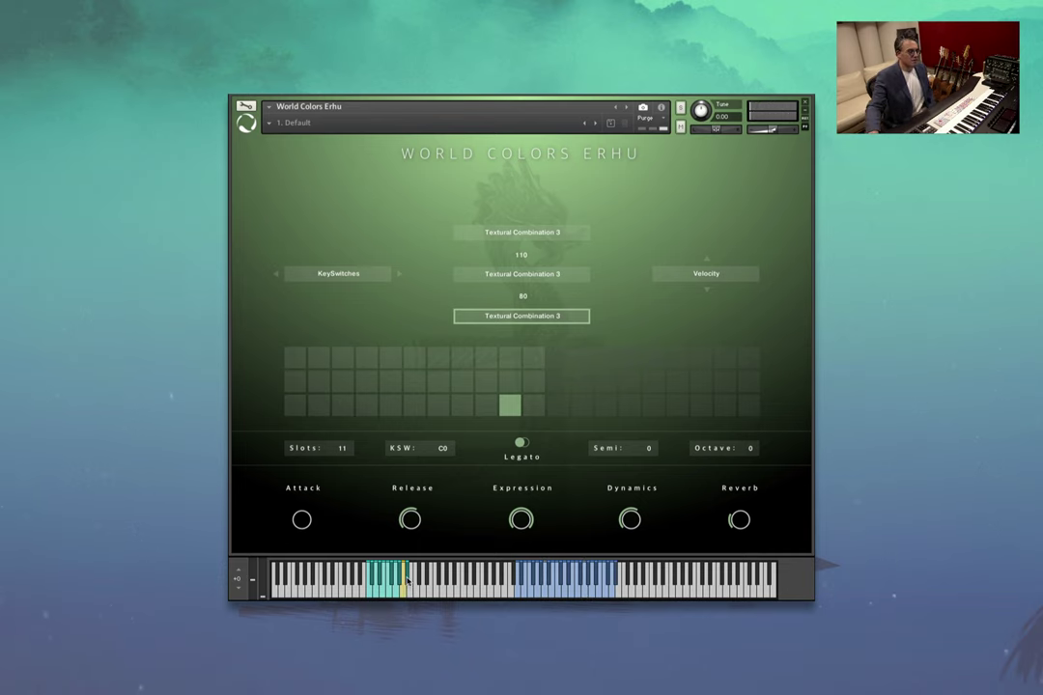
Select the Erhu's Shorts Combination keyswitch slot on the on-screen keyboard
{"action": "left_click", "coordinate": [407, 576]}
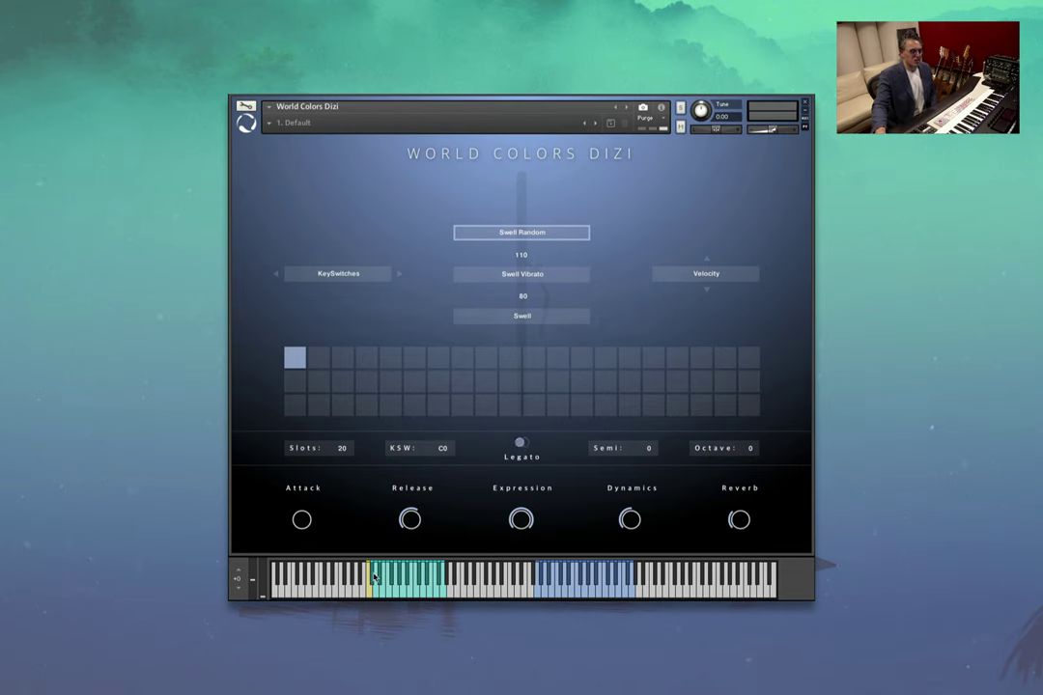
Switch the Dizi to the Swell Random Run and Trill keyswitch slot
{"action": "left_click", "coordinate": [374, 575]}
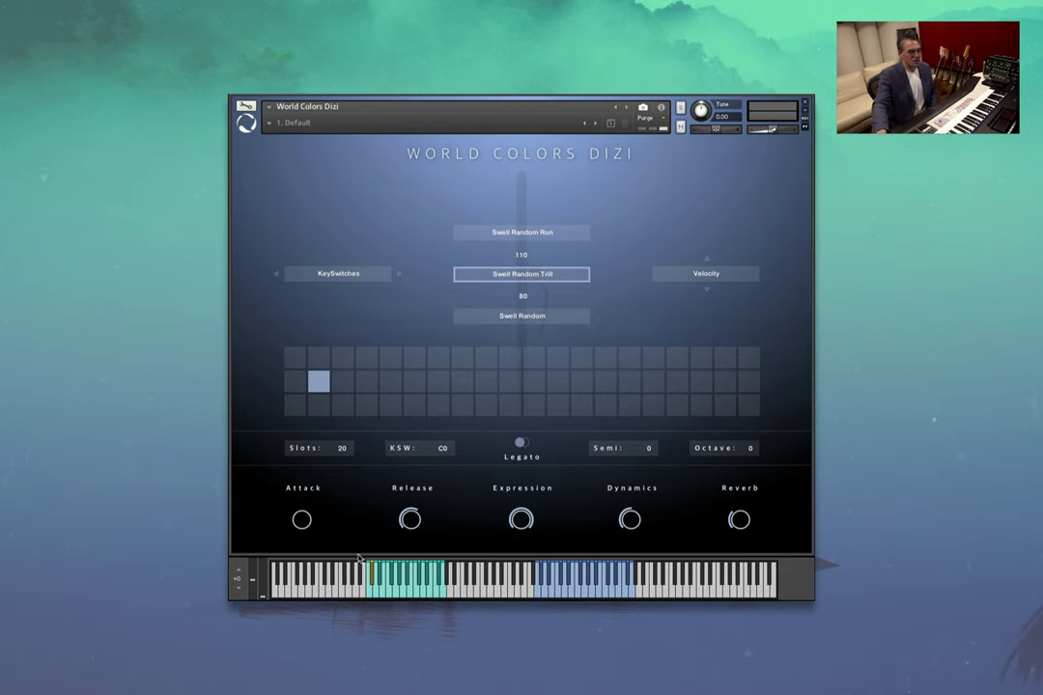
Select the Dizi's Swell Rand Trill Long keyswitch slot
{"action": "left_click", "coordinate": [378, 591]}
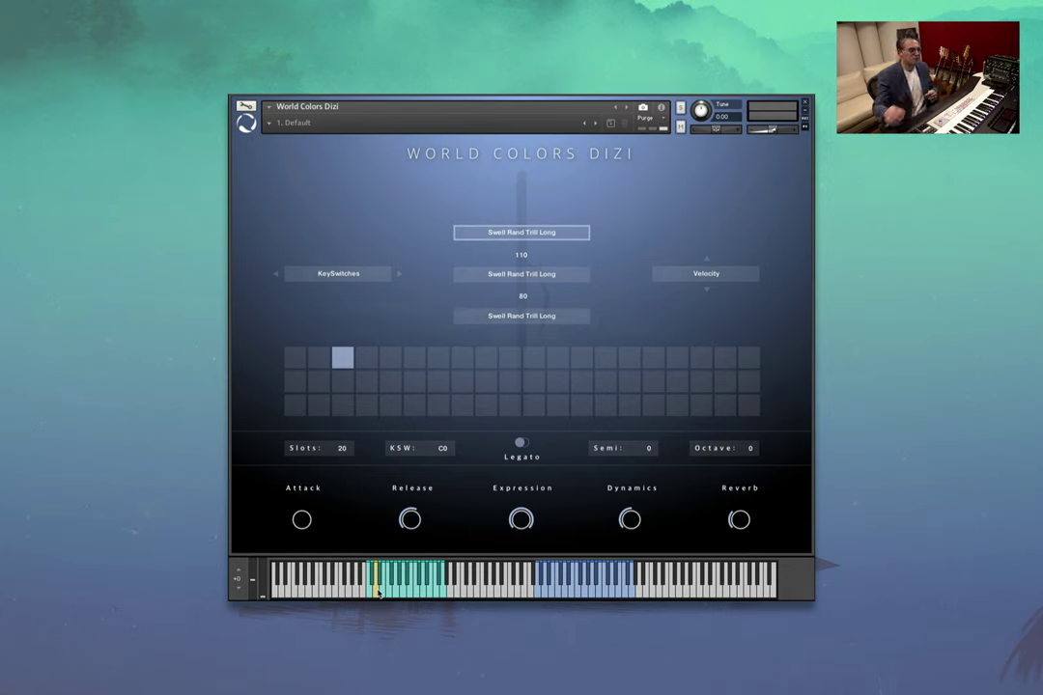
Move the Dizi to the keyswitch slot holding the Bend Down Fast articulation set
{"action": "left_click", "coordinate": [379, 586]}
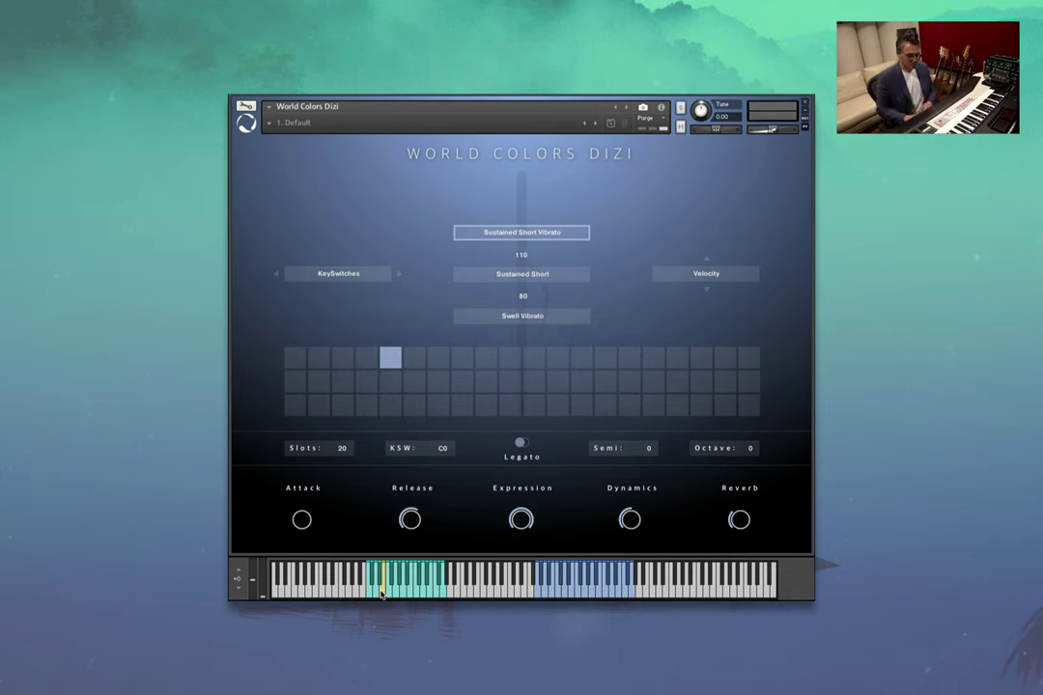
{"action": "left_click", "coordinate": [384, 595]}
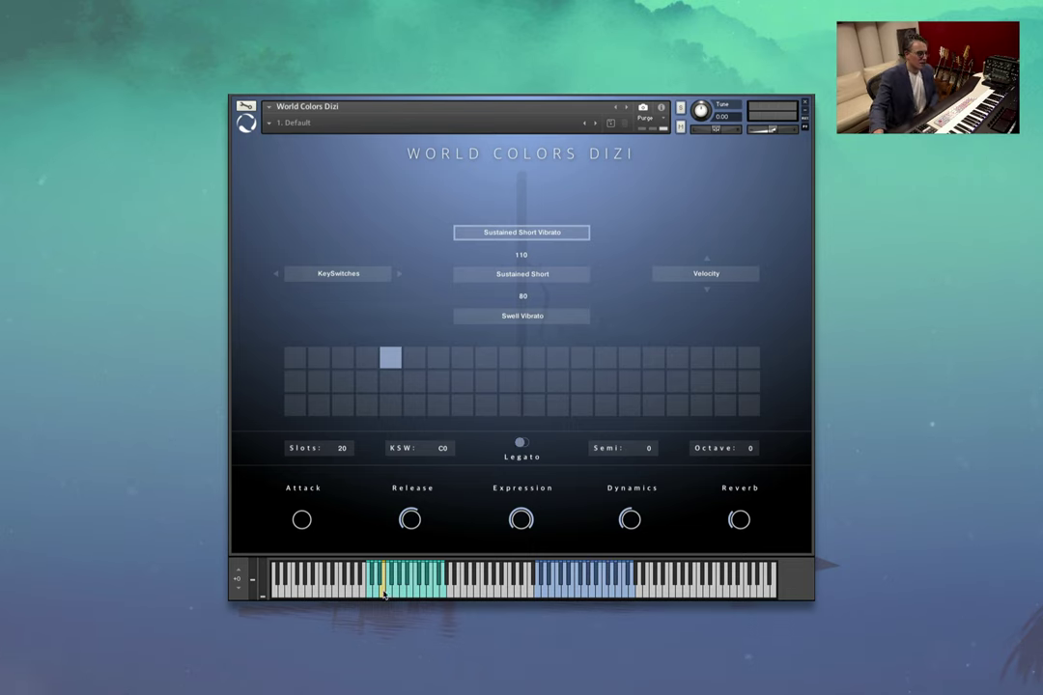
Switch all Dizi velocity layers to Flutter with its keyswitch
{"action": "left_click", "coordinate": [389, 591]}
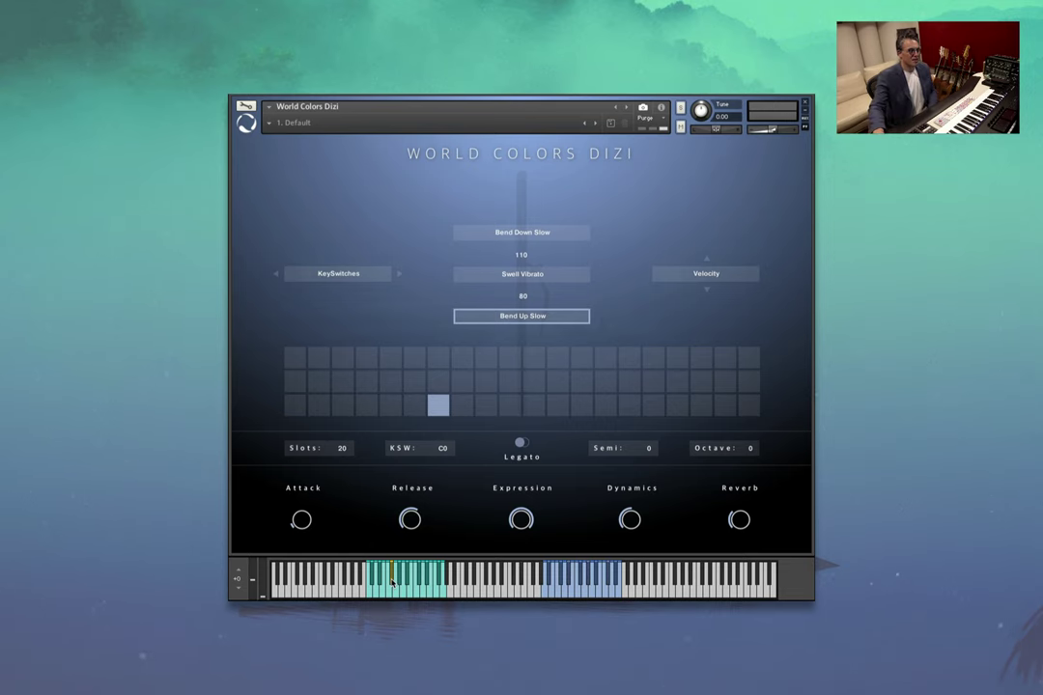
Step the Dizi keyswitches past Bend Down/Up Fast to the Swell Random Trill / Shorts Run slot
{"action": "left_click", "coordinate": [396, 591]}
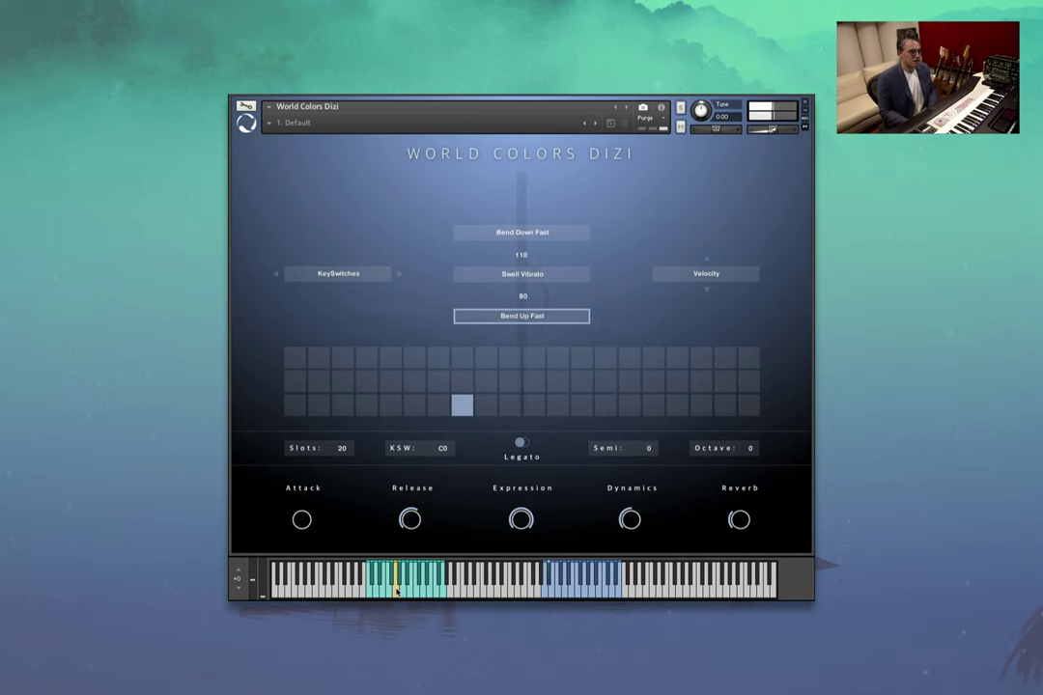
{"action": "left_click", "coordinate": [396, 591]}
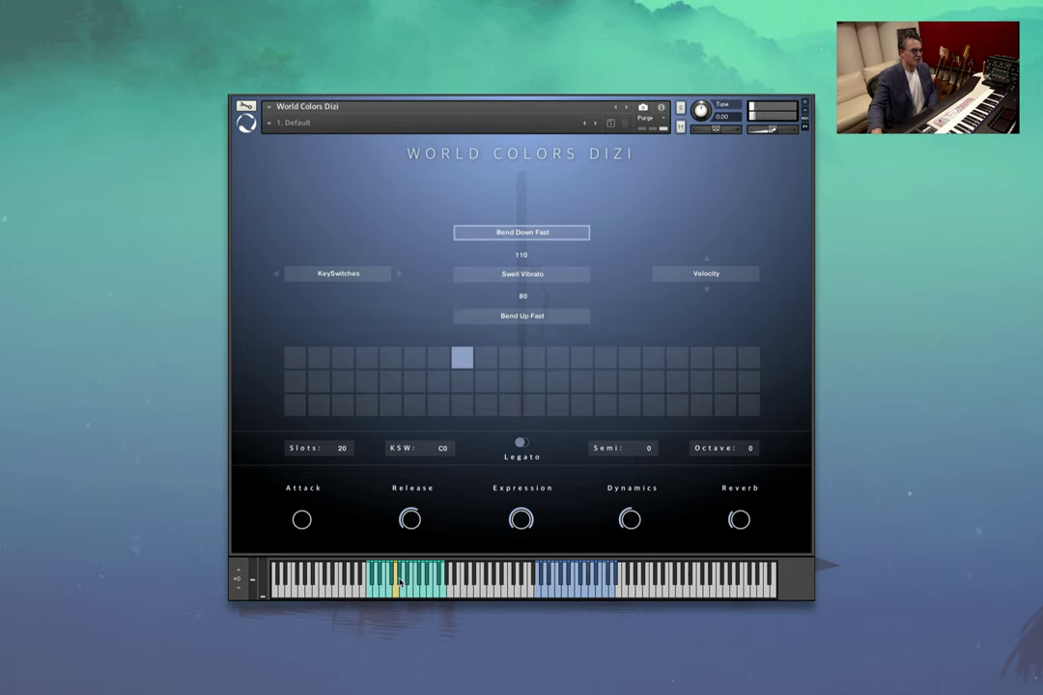
{"action": "left_click", "coordinate": [400, 581]}
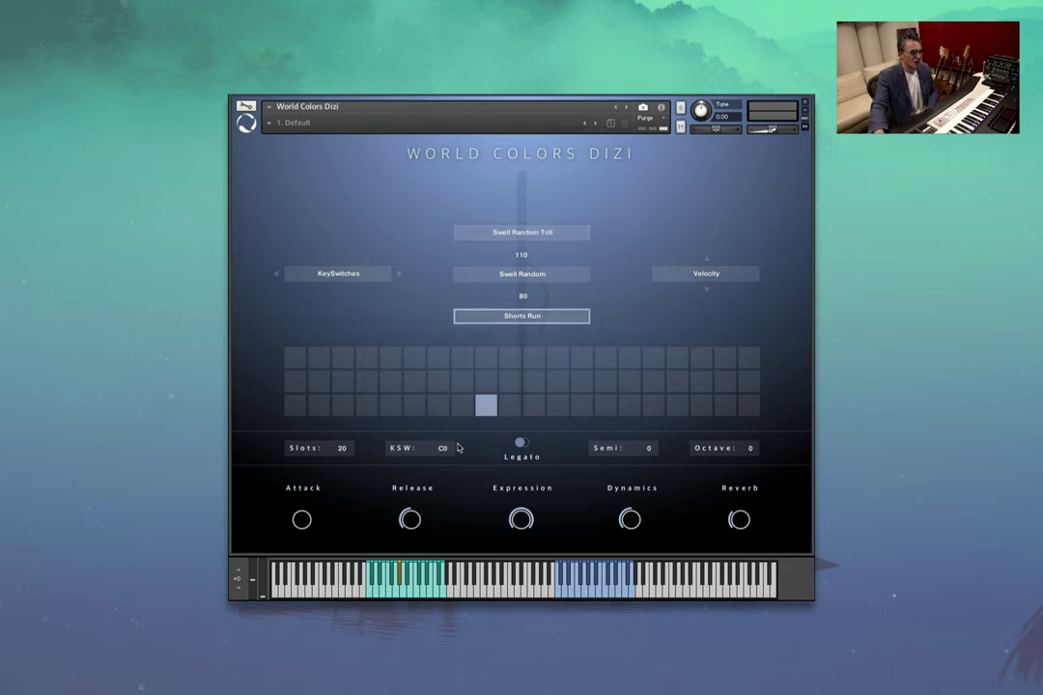
Select the Dizi's Body Hits keyswitch, then Effects on all three velocity layers
{"action": "left_click", "coordinate": [402, 596]}
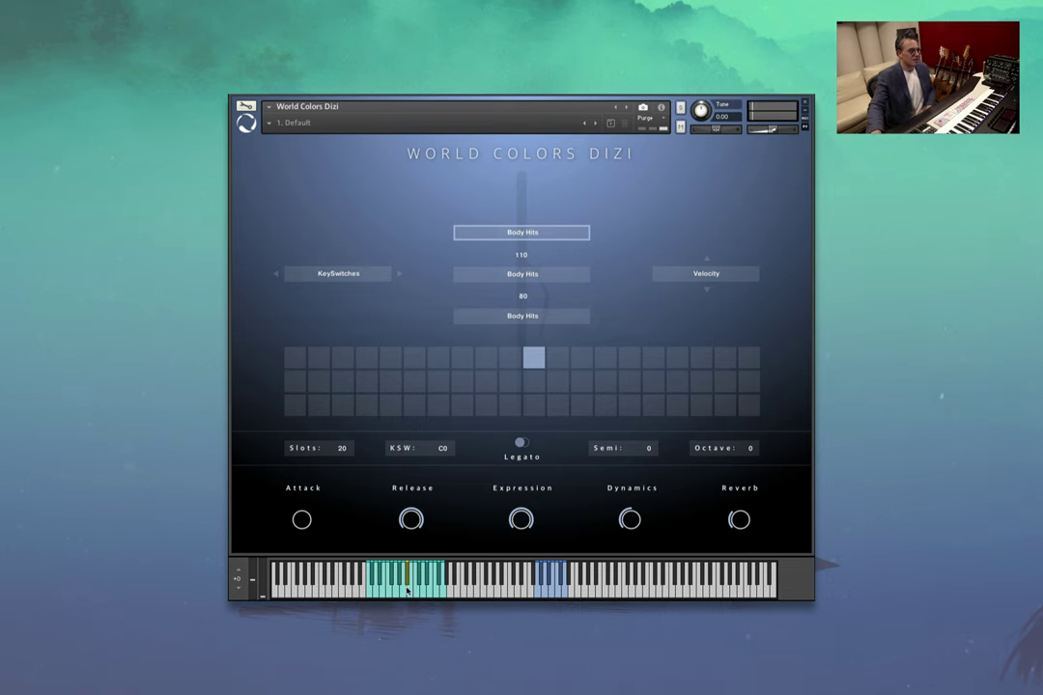
{"action": "left_click", "coordinate": [409, 587]}
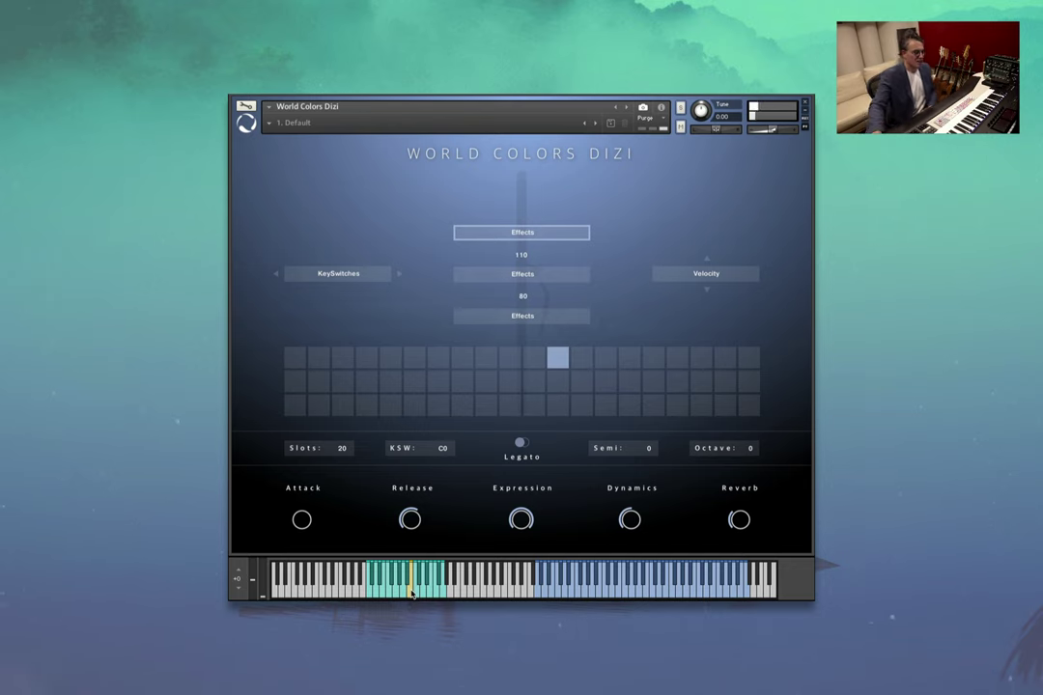
Advance the Dizi one keyswitch to the next Textural Combination slot
{"action": "left_click", "coordinate": [417, 591]}
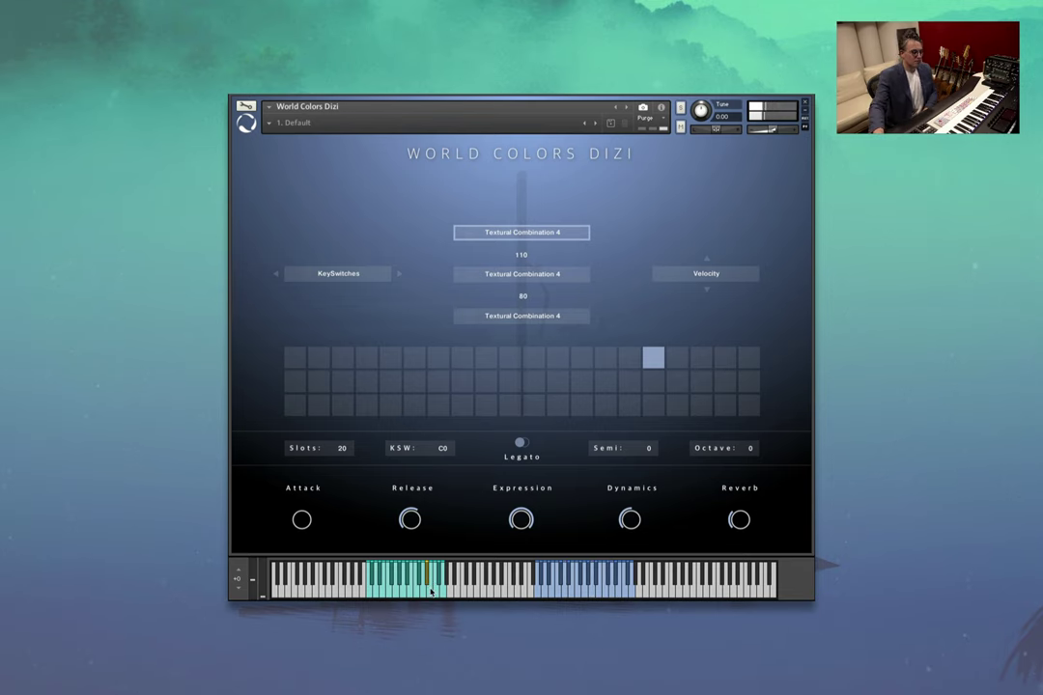
Step the Dizi from Textural Combination 5 through the remaining keyswitches to Shorts Combination 2
{"action": "left_click", "coordinate": [431, 590]}
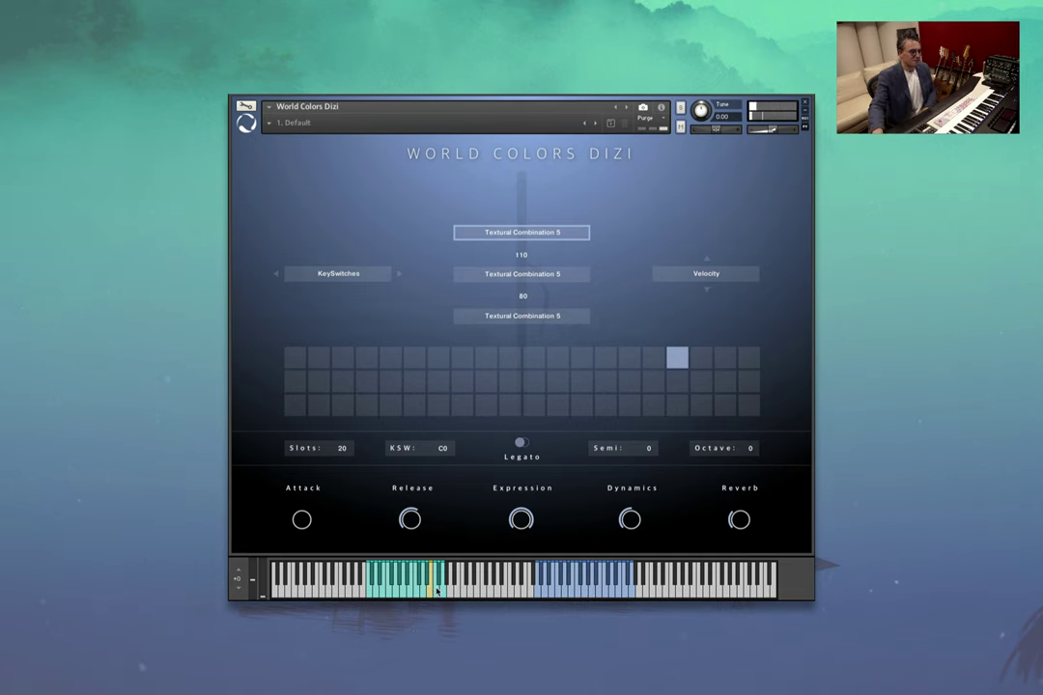
{"action": "left_click", "coordinate": [435, 591]}
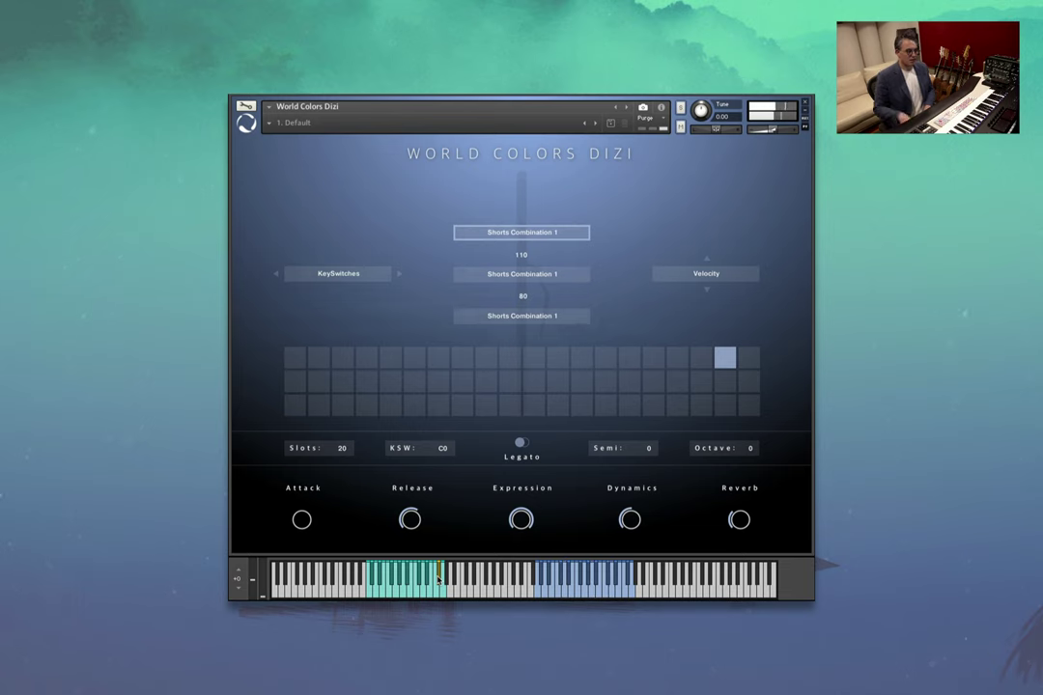
{"action": "left_click", "coordinate": [442, 585]}
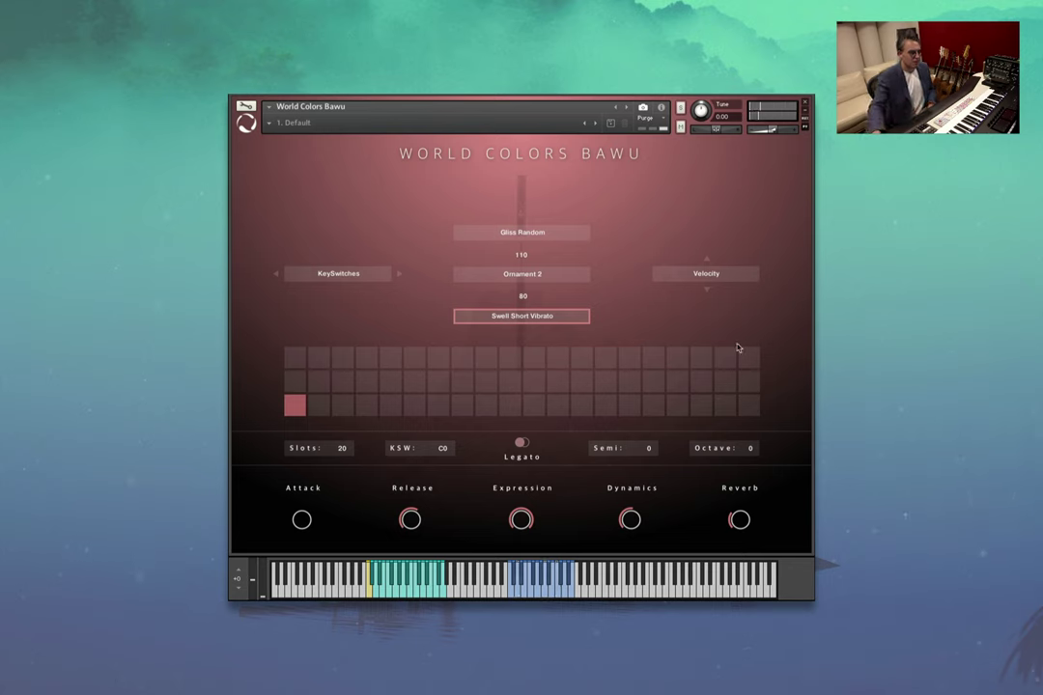
Toggle the Bawu's Legato mode on the Gliss Random / Ornament 2 slot
{"action": "left_click", "coordinate": [521, 442]}
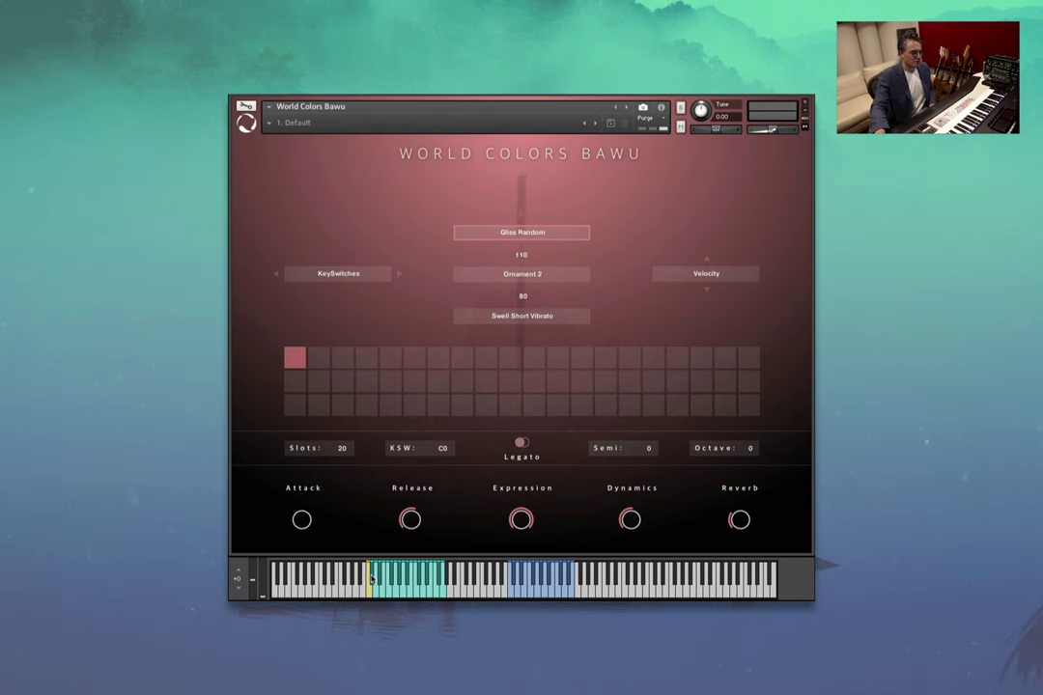
Advance the Bawu to the Bend Down Fast / Swell Long Vibrato / Swell Long keyswitch, splits 110/80
{"action": "left_click", "coordinate": [371, 578]}
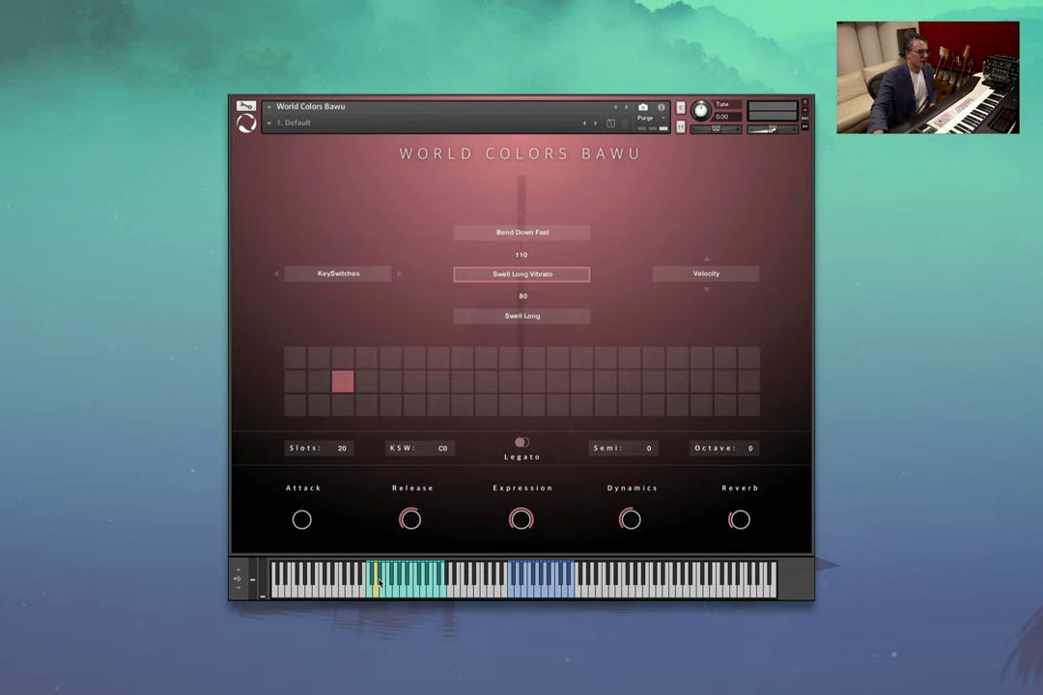
Select the fourth Bawu keyswitch layering Trill Long, Trill Short, Swell Short Vibrato at 110/80
{"action": "left_click", "coordinate": [379, 581]}
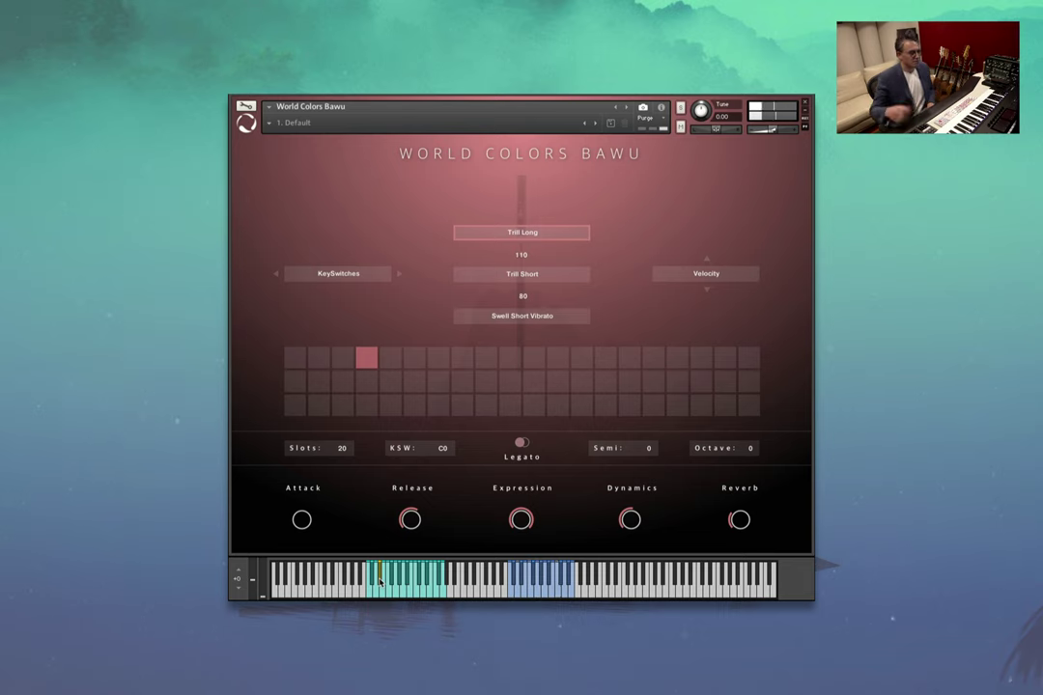
Pick the fifth Bawu keyswitch layering Ornament 2, Gliss Random and Swell Random at 110/80
{"action": "left_click", "coordinate": [383, 591]}
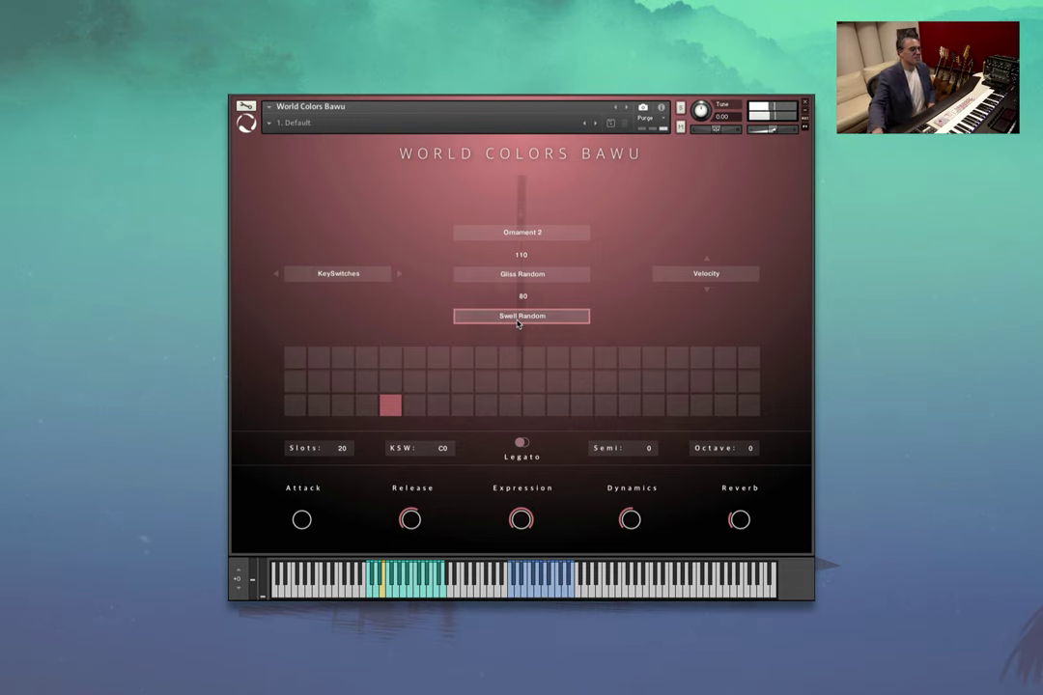
Audition Ornament 4 and Short at high and medium velocity, then select the Bend Down Slow slot
{"action": "left_click", "coordinate": [388, 593]}
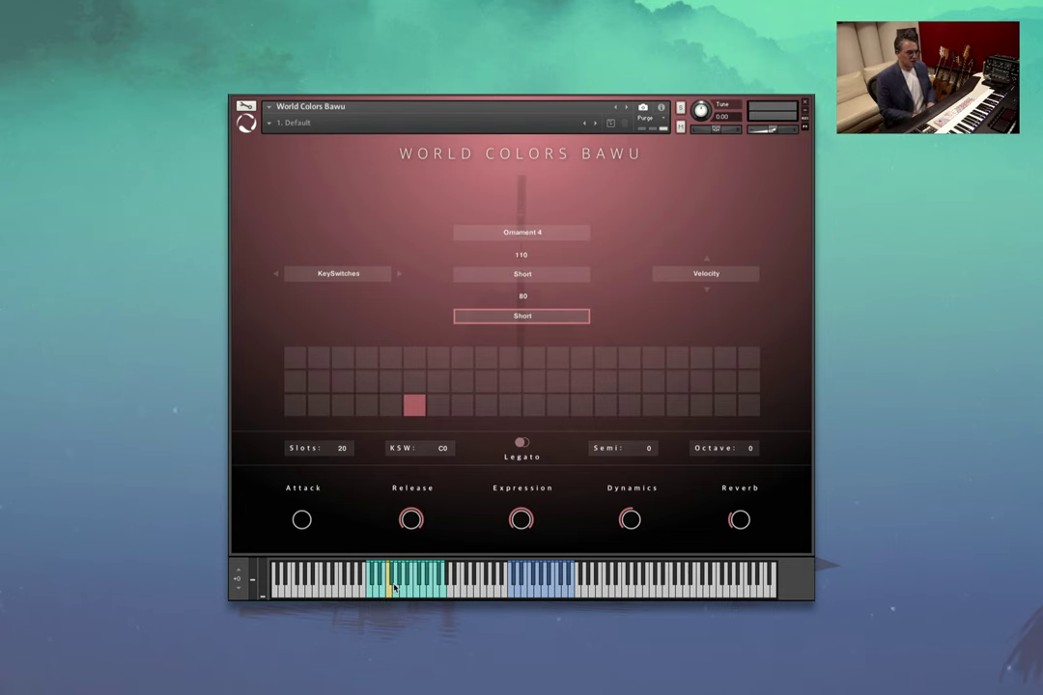
{"action": "left_click", "coordinate": [394, 588]}
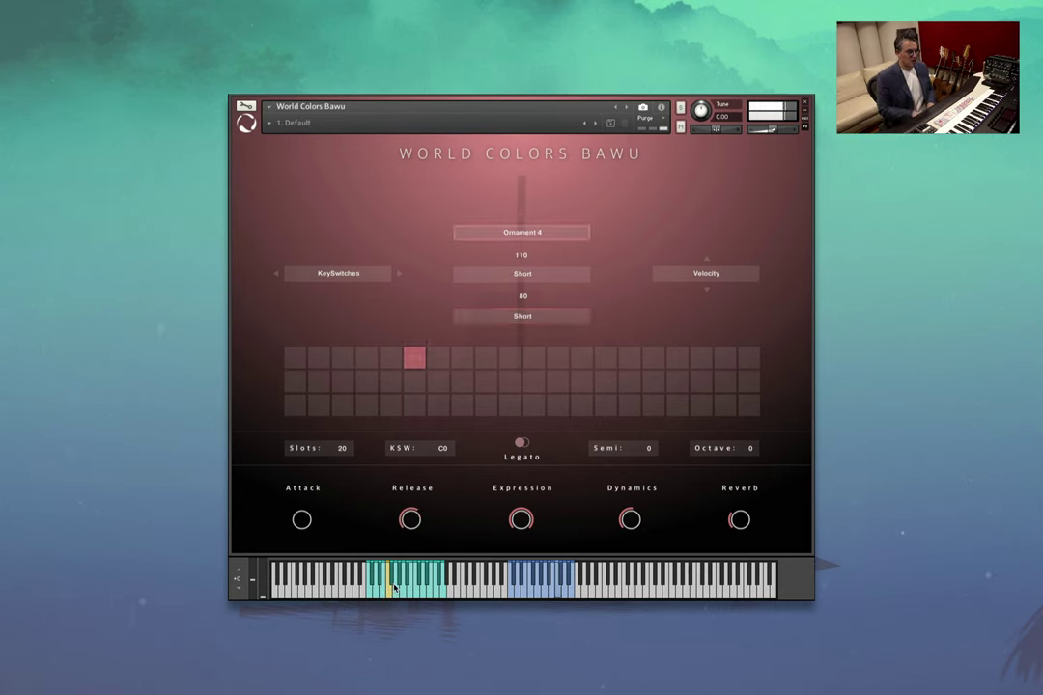
{"action": "left_click", "coordinate": [394, 587]}
{"action": "left_click", "coordinate": [394, 587]}
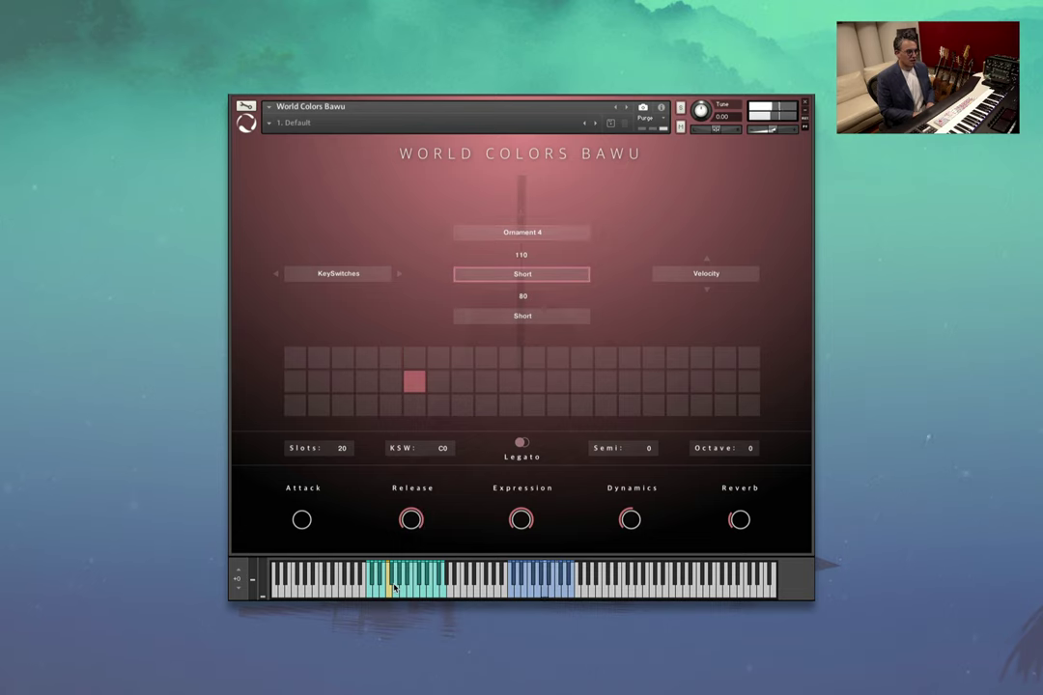
{"action": "left_click", "coordinate": [394, 587]}
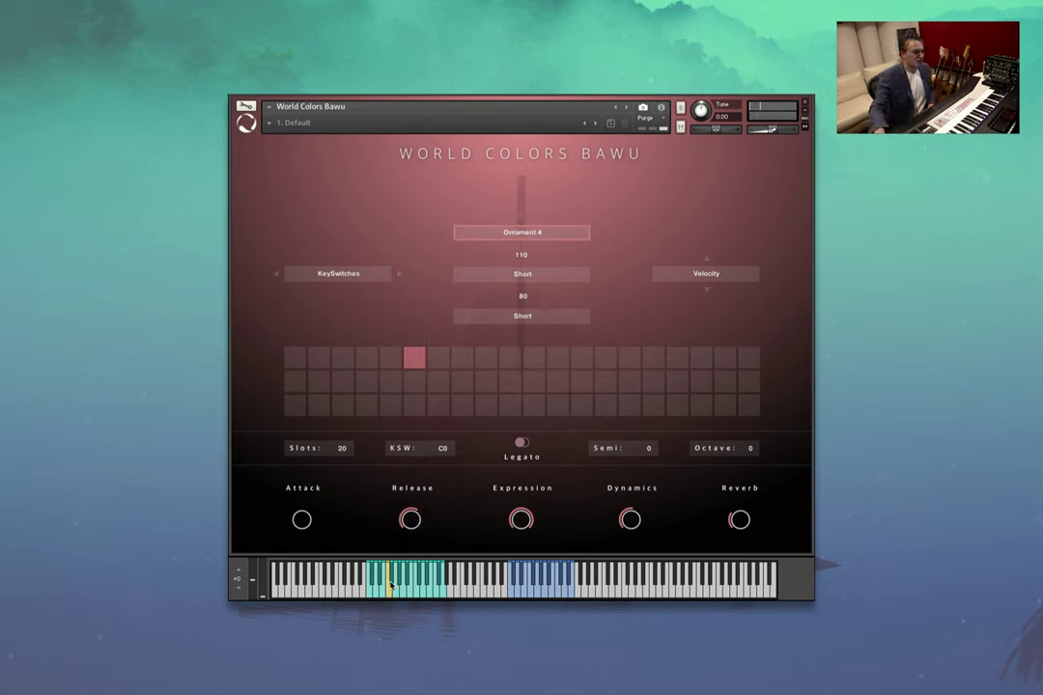
{"action": "left_click", "coordinate": [391, 586]}
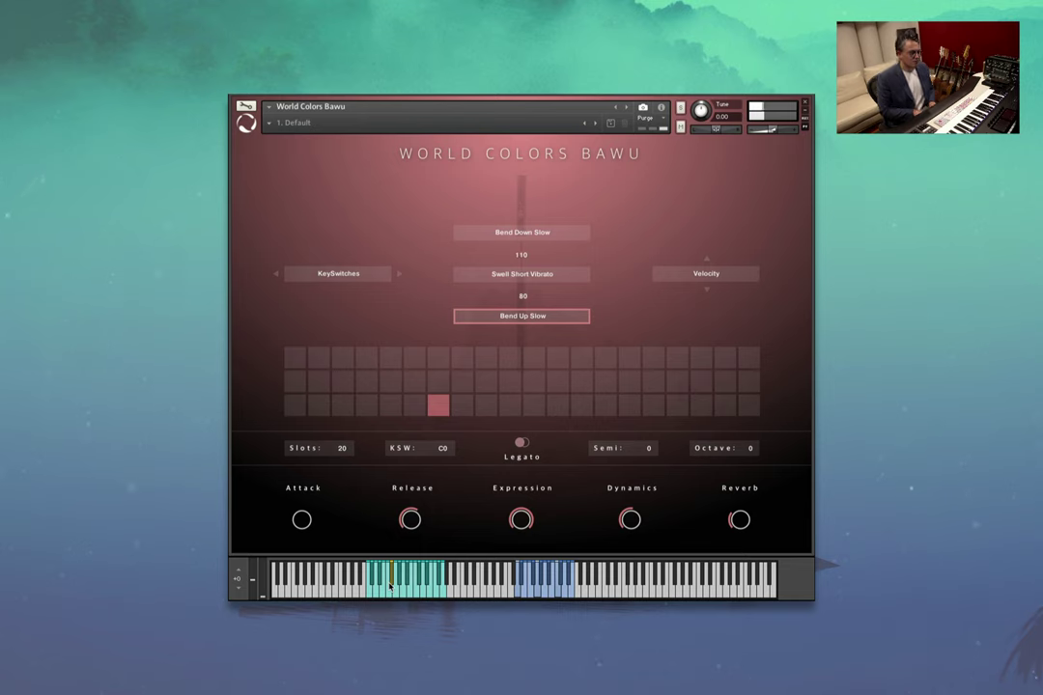
Switch the Bawu keyswitch from the slow bends to Bend Down/Up Fast
{"action": "left_click", "coordinate": [396, 591]}
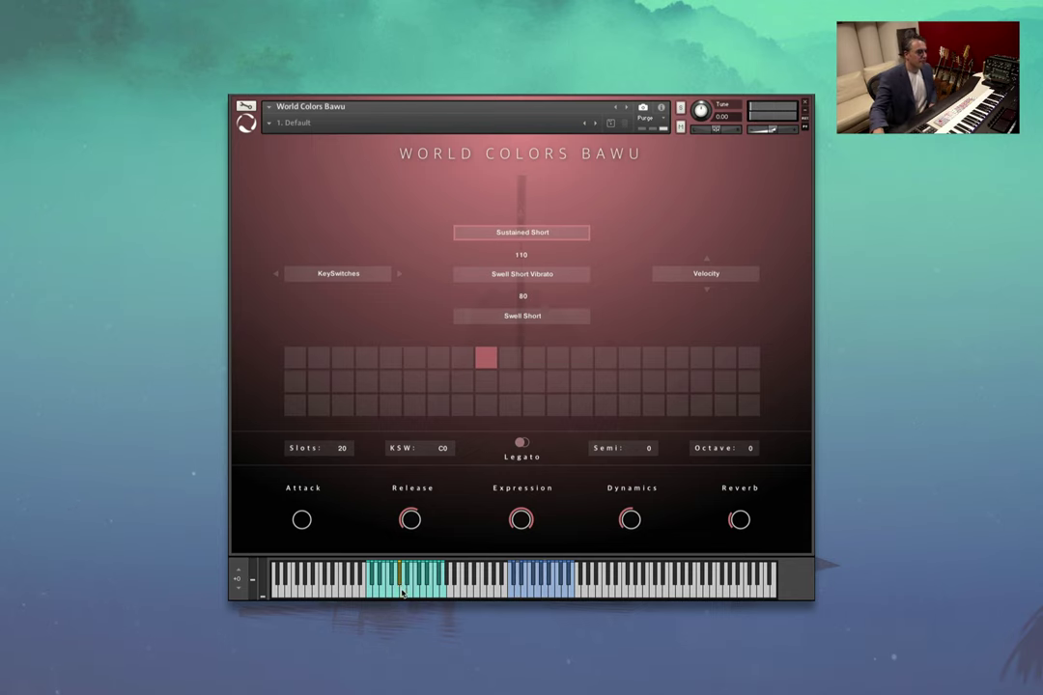
Play the Bawu's Bend Dark Random keyswitch, then the Flutter Dark Random keyswitch
{"action": "left_click", "coordinate": [404, 585]}
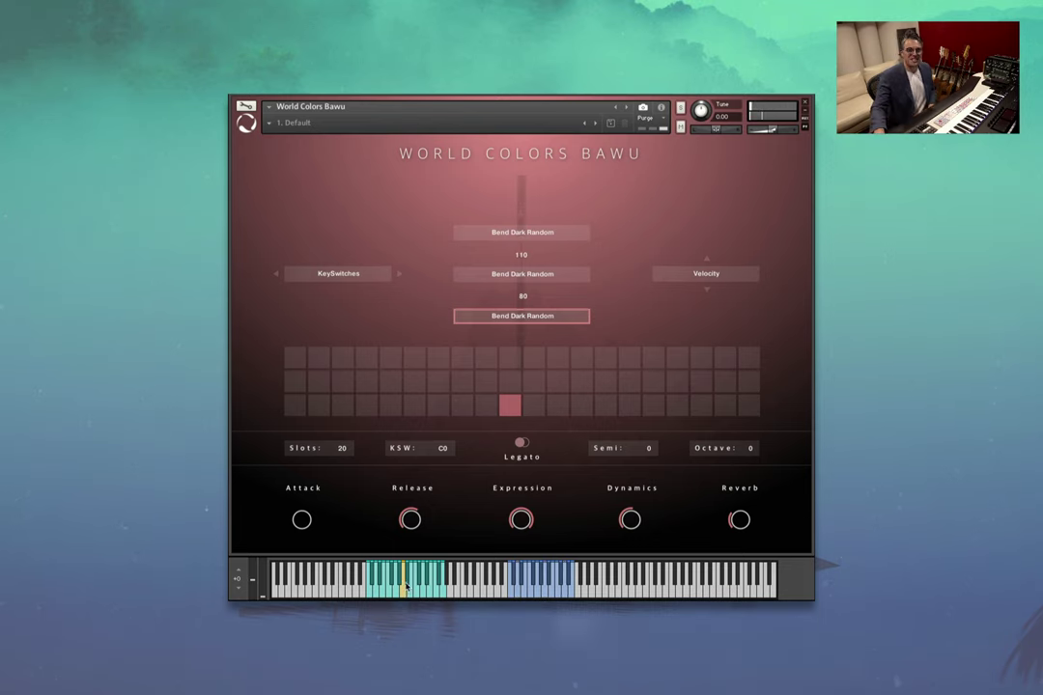
{"action": "left_click", "coordinate": [406, 580]}
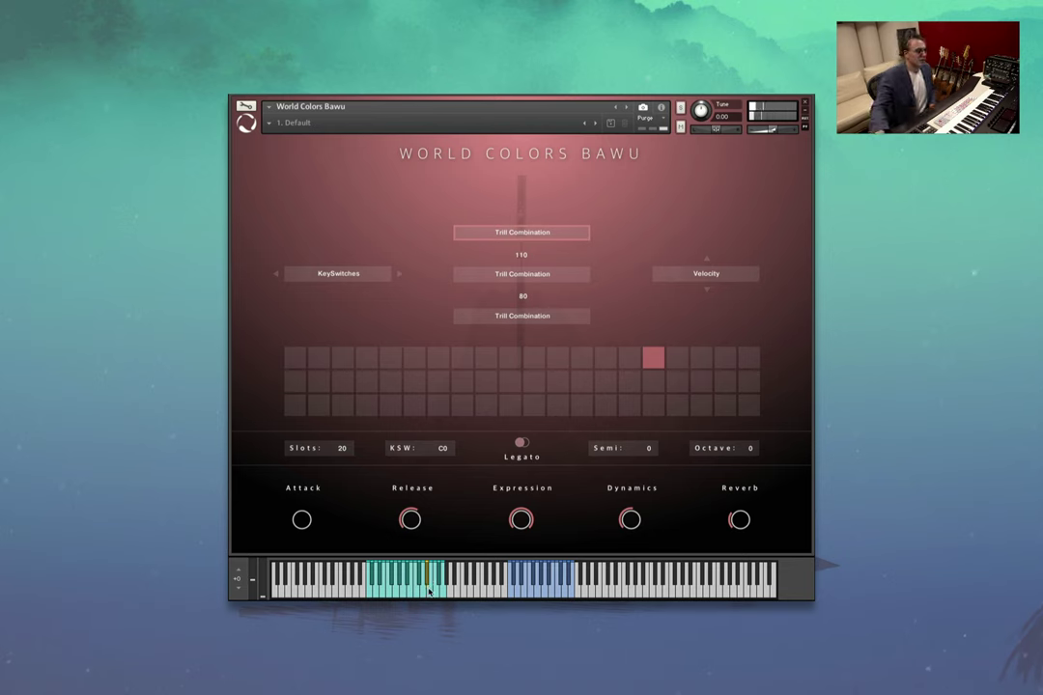
Select the Bawu's Textural Combination 1 keyswitch
{"action": "left_click", "coordinate": [430, 589]}
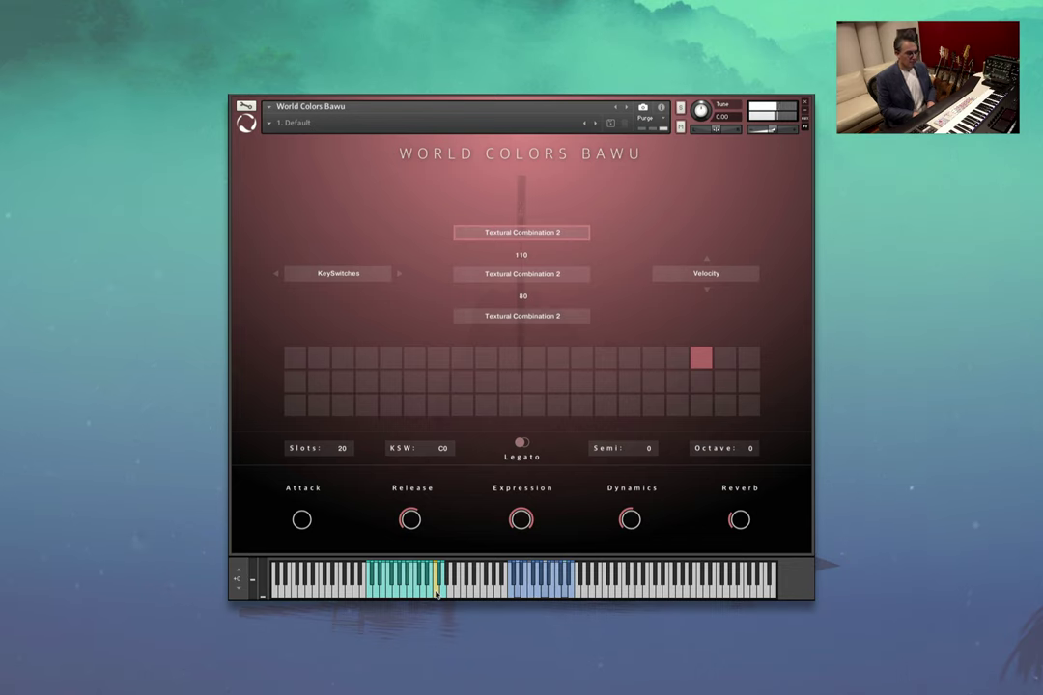
Select the Bawu's Textural Combination 3 keyswitch
{"action": "left_click", "coordinate": [440, 584]}
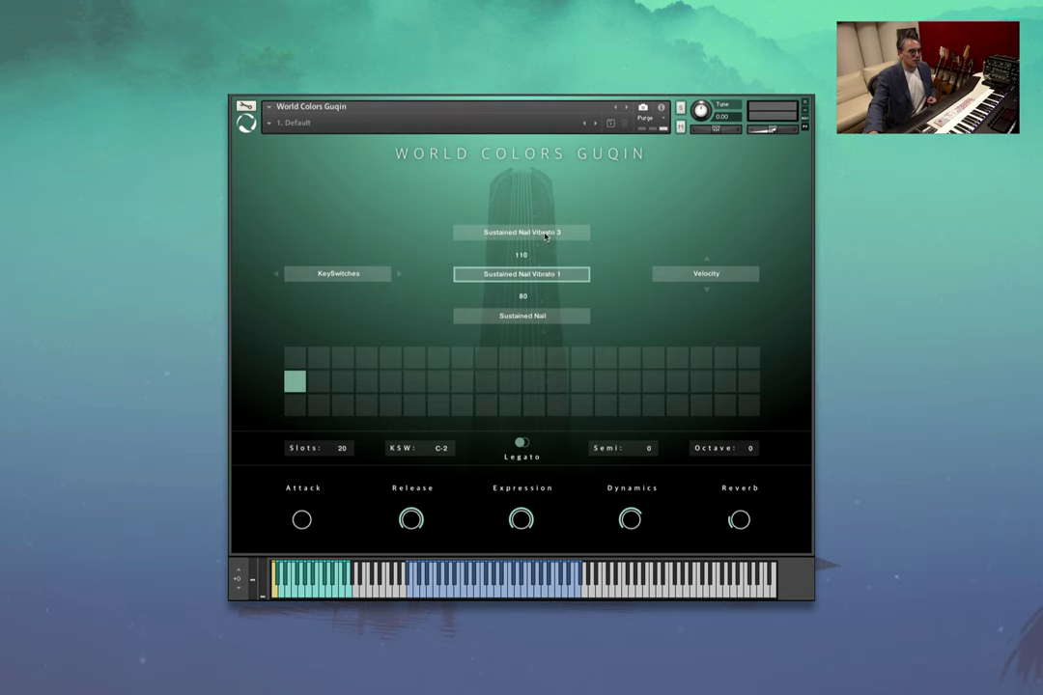
Open the top slot's articulation list and close it, leaving Sustained Nail Vibrato 1 unchanged
{"action": "left_click", "coordinate": [545, 237]}
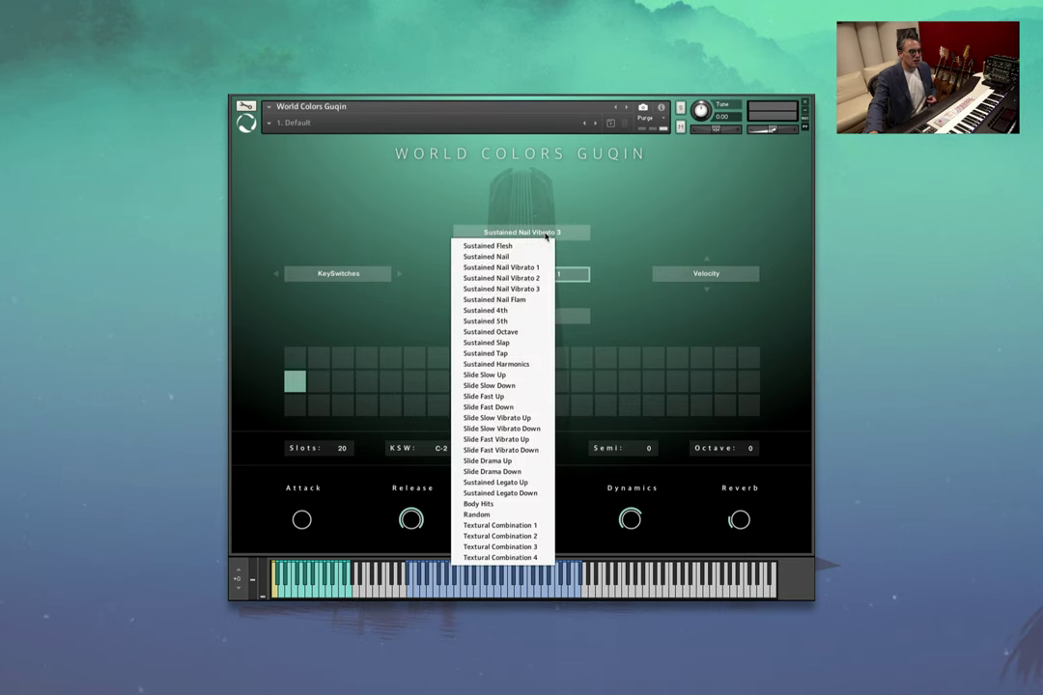
{"action": "left_click", "coordinate": [652, 200]}
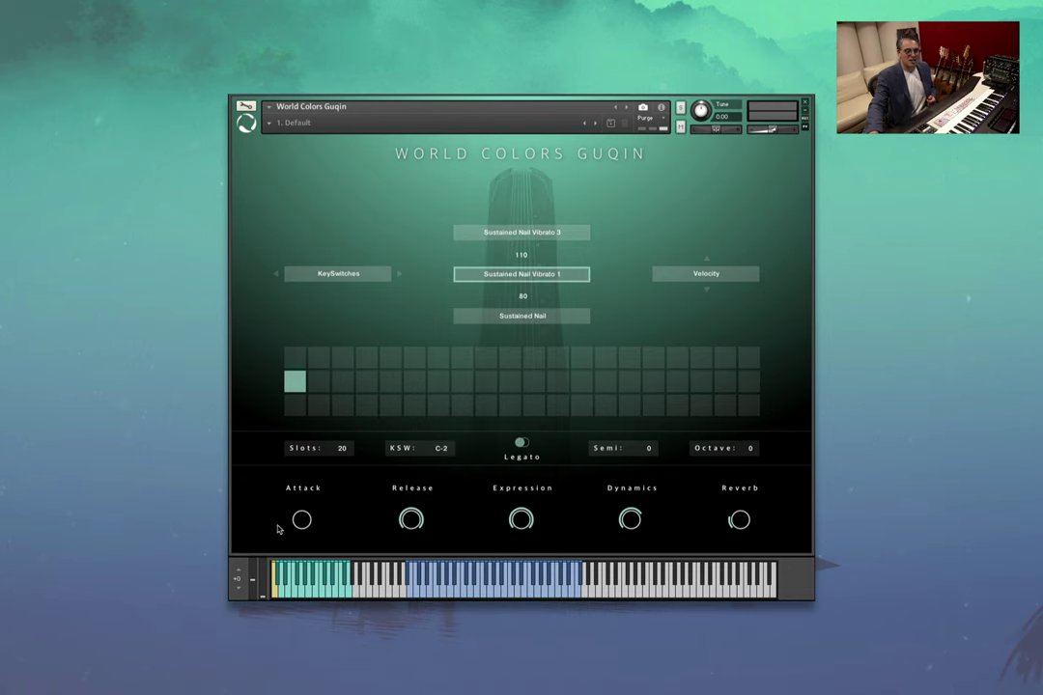
Activate the Guqin's second keyswitch slot, Sustained Nail Vibrato 2
{"action": "left_click", "coordinate": [277, 579]}
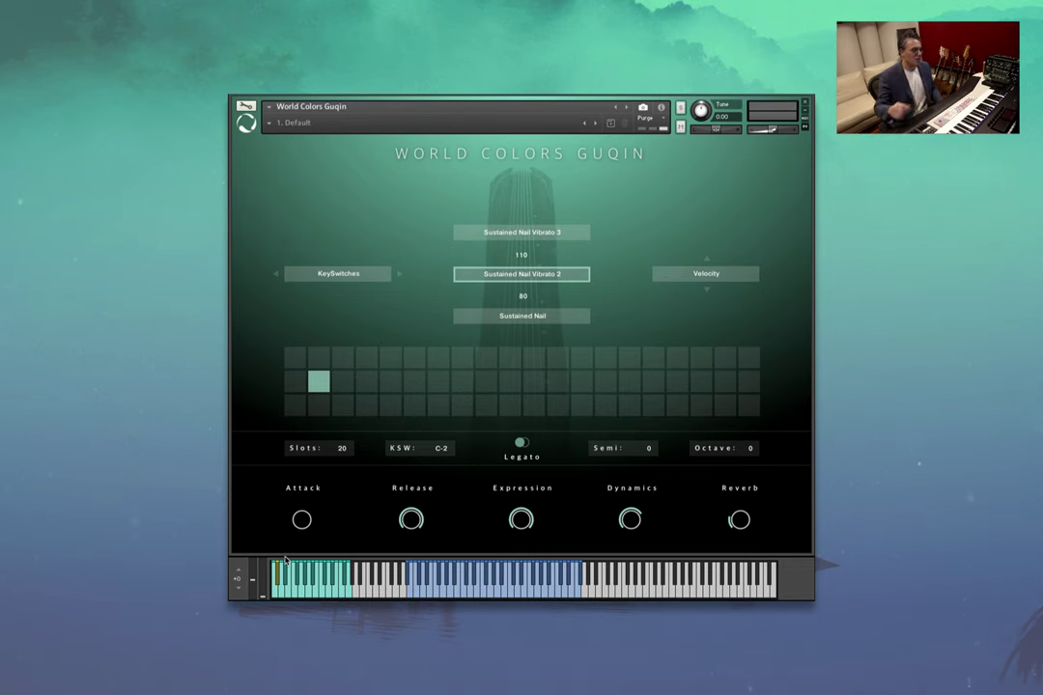
Select the Guqin's Sustained Nail Flam keyswitch
{"action": "left_click", "coordinate": [281, 587]}
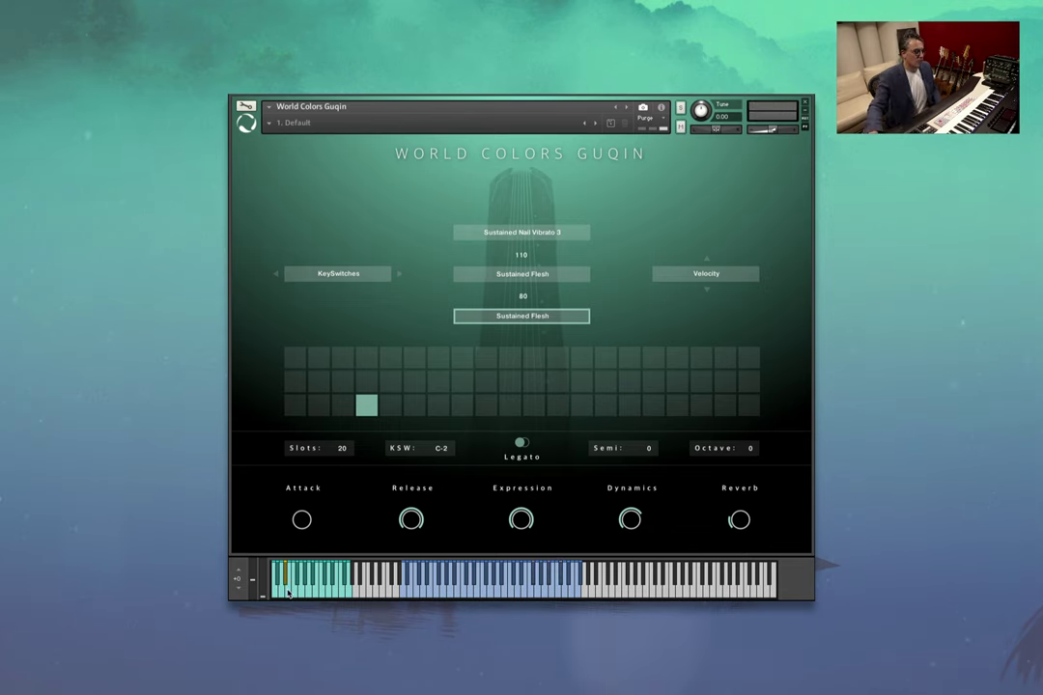
Play the Slide Slow keyswitch at several velocities, auditioning Slide Slow Up and Slide Slow Down layers
{"action": "left_click", "coordinate": [288, 591]}
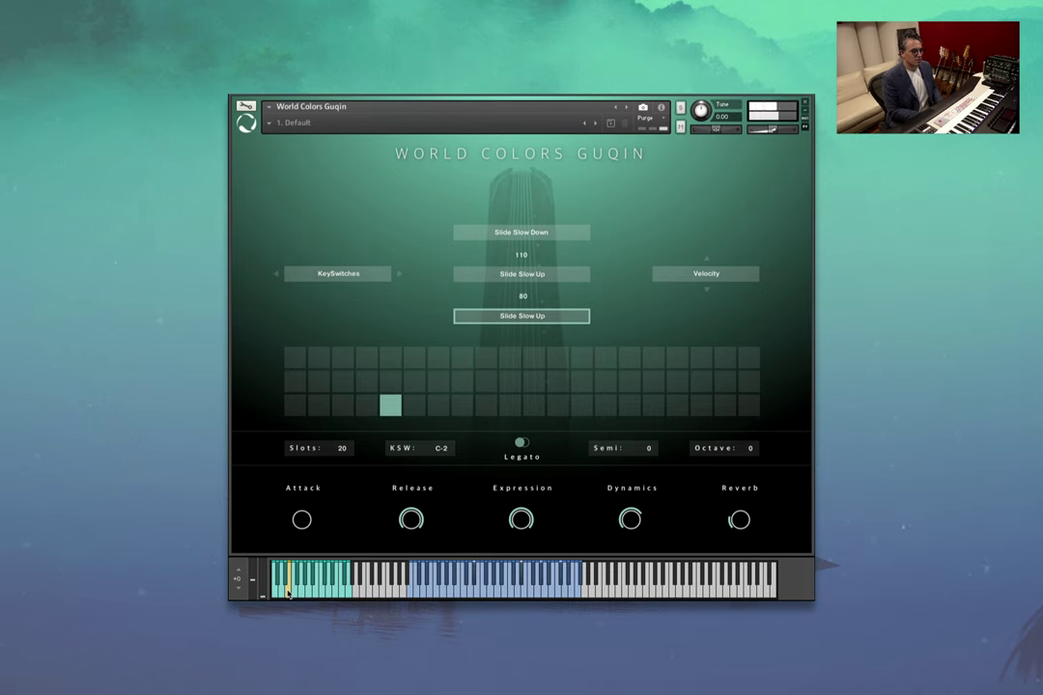
{"action": "left_click", "coordinate": [288, 593]}
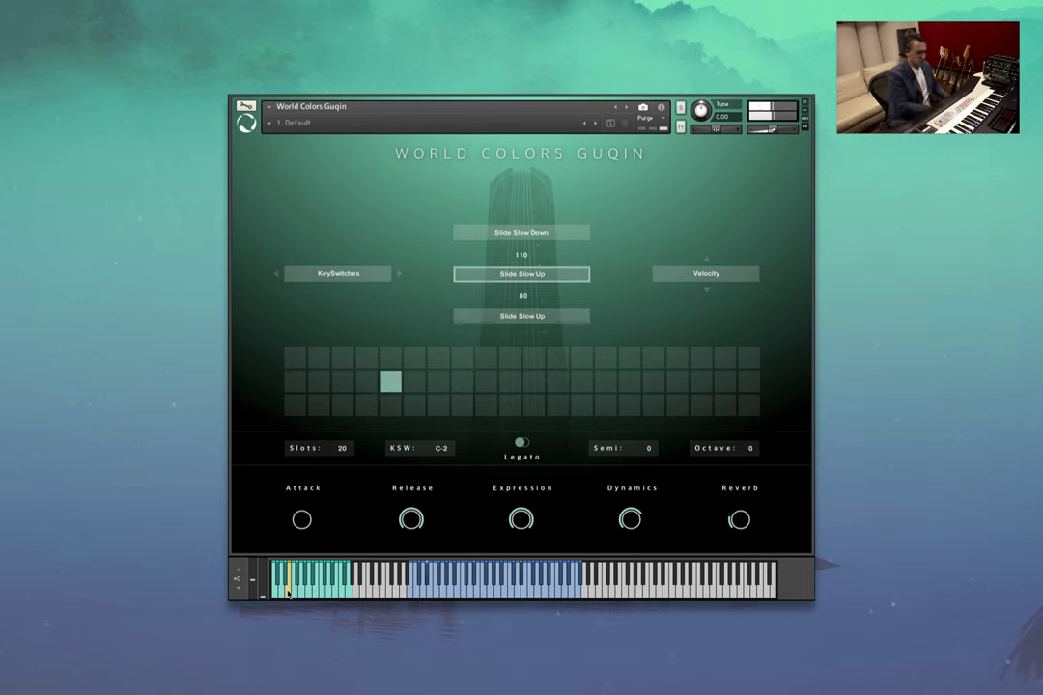
{"action": "left_click", "coordinate": [288, 593]}
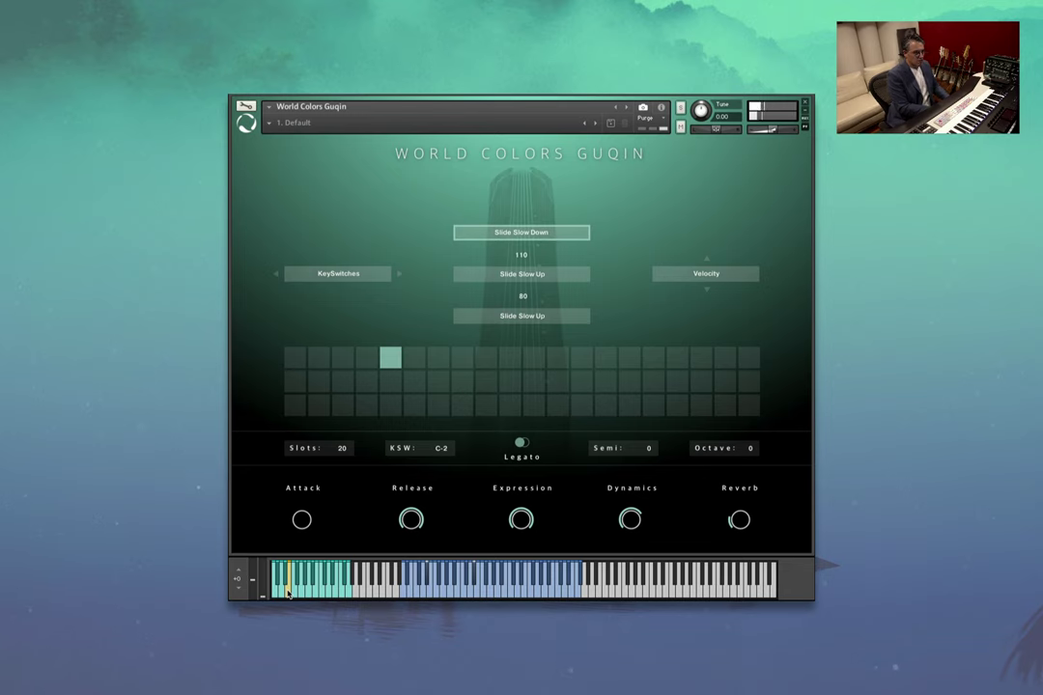
{"action": "left_click", "coordinate": [287, 593]}
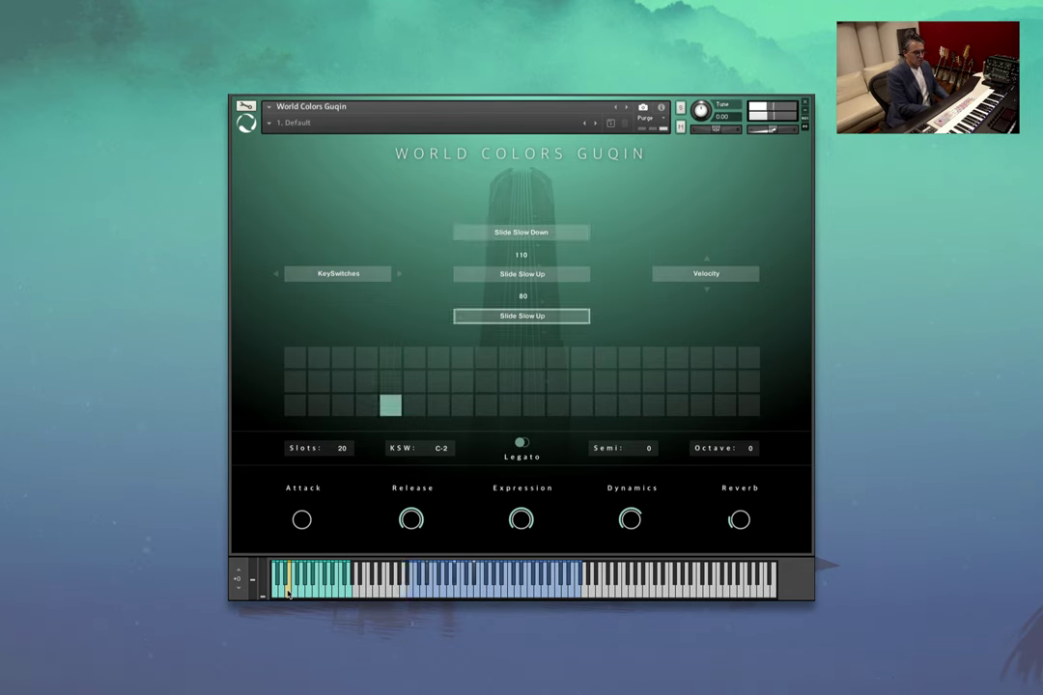
{"action": "left_click", "coordinate": [288, 593]}
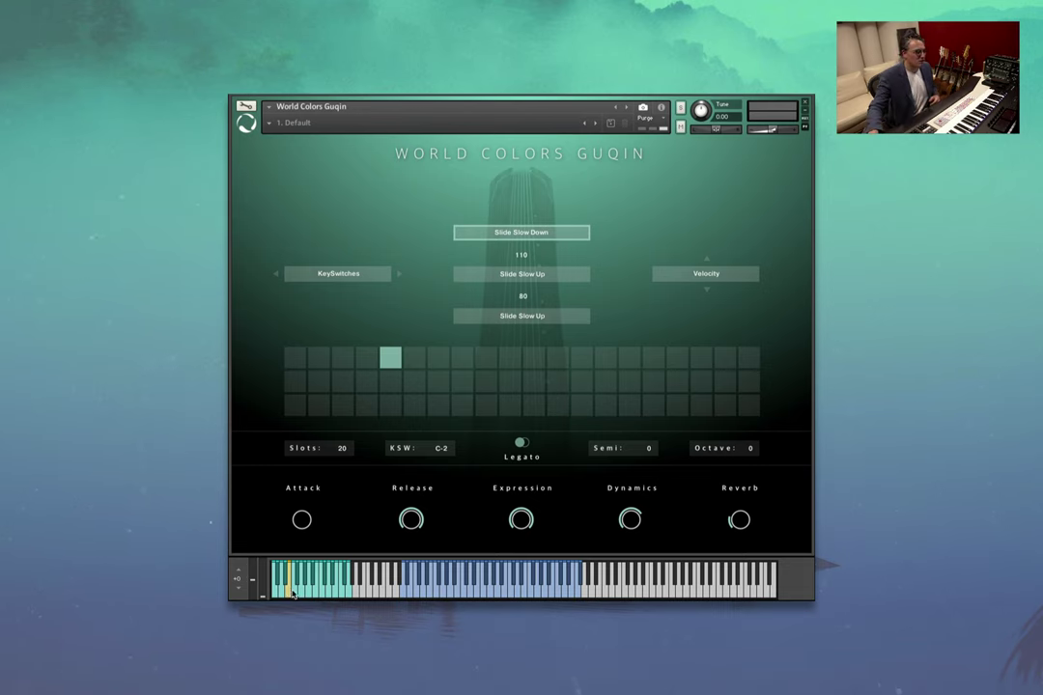
Select the Guqin's Slide Fast keyswitch, then the Slide Fast Vibrato keyswitch
{"action": "left_click", "coordinate": [294, 591]}
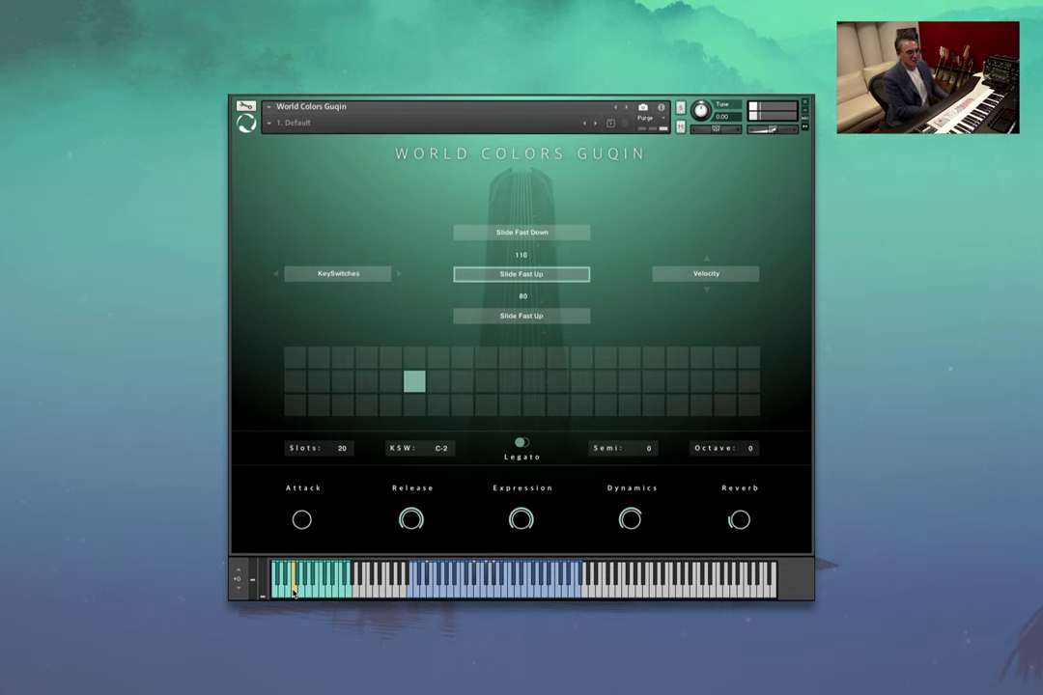
{"action": "left_click", "coordinate": [297, 579]}
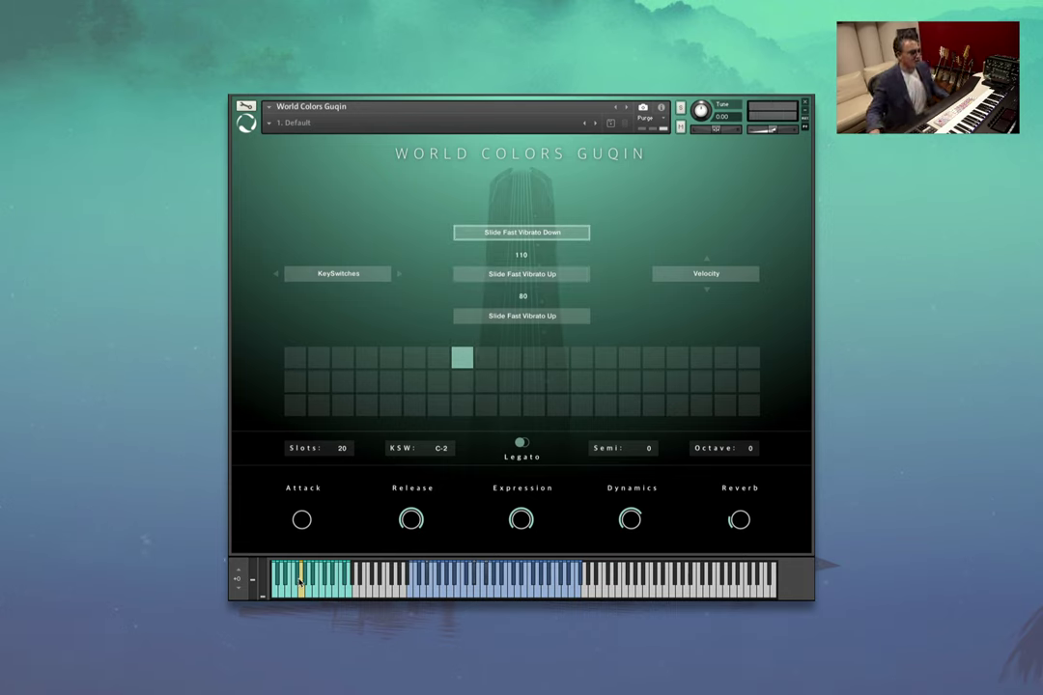
Select the keyswitch layering Slide Drama Down over two Slide Drama Up layers
{"action": "left_click", "coordinate": [305, 577]}
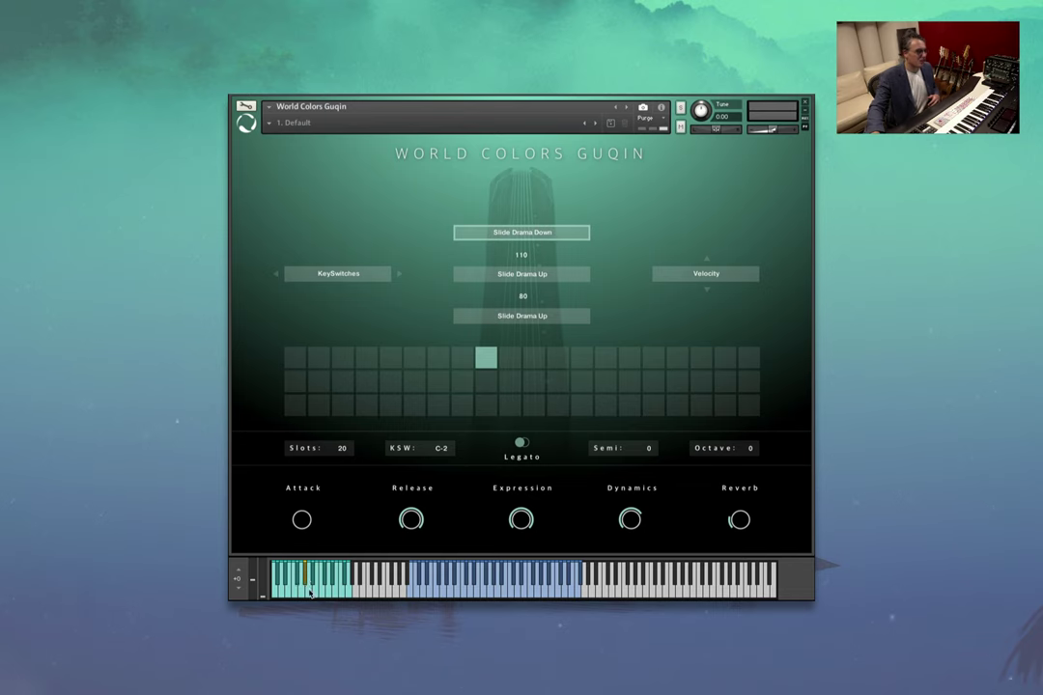
Select the Guqin's Sustained Legato keyswitch
{"action": "left_click", "coordinate": [309, 591]}
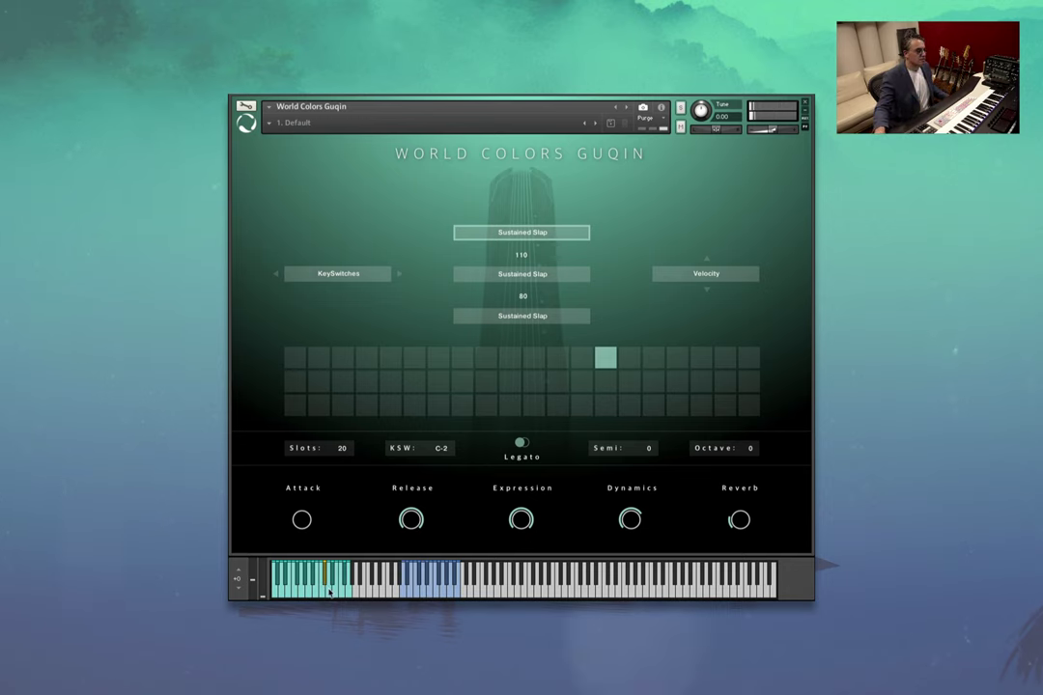
Move the Guqin to its Sustained Tap keyswitch slot, heading toward Body Hits
{"action": "left_click", "coordinate": [328, 590]}
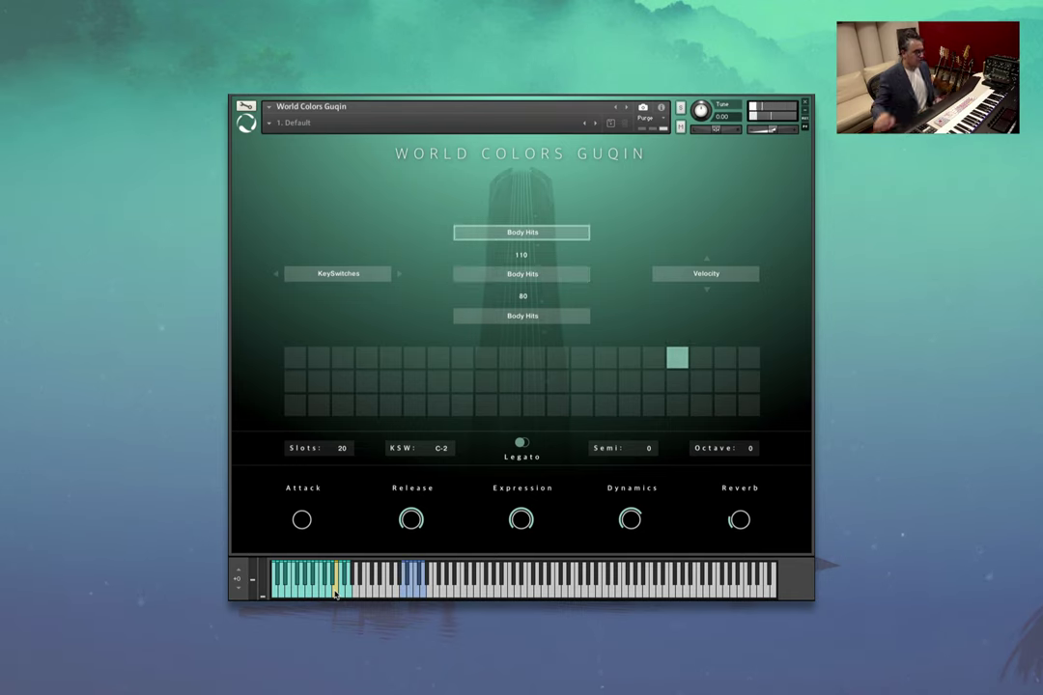
Select the Guqin's Textural Combination 1 keyswitch slot
{"action": "left_click", "coordinate": [341, 591]}
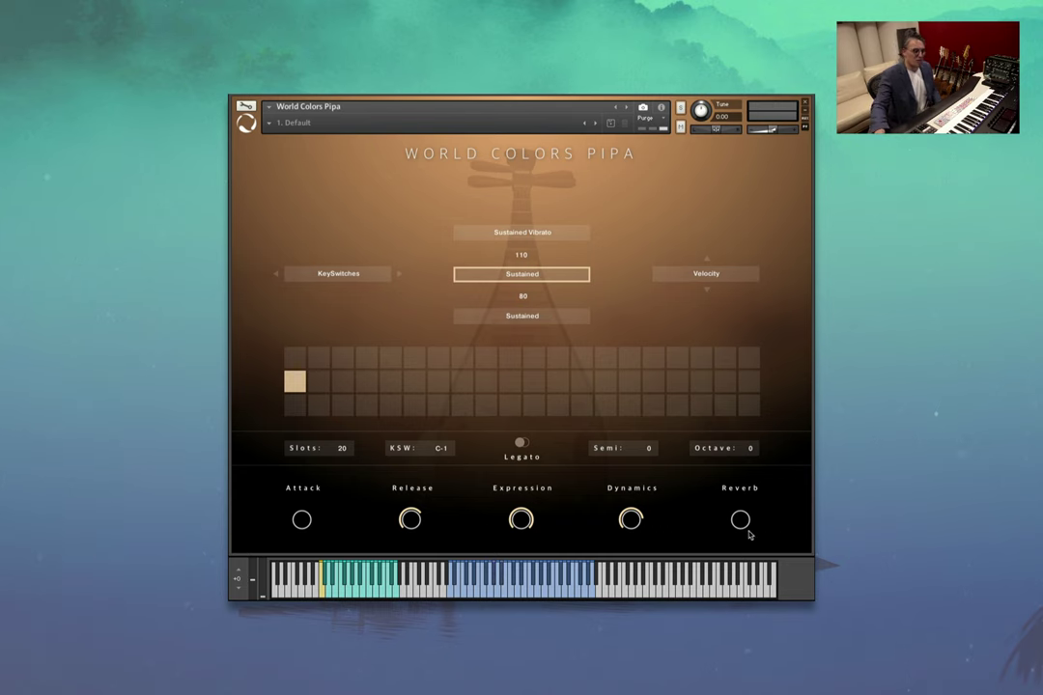
Raise the Pipa's reverb from zero and select the next keyswitch slot
{"action": "left_click_drag", "start_coordinate": [741, 522], "coordinate": [741, 519]}
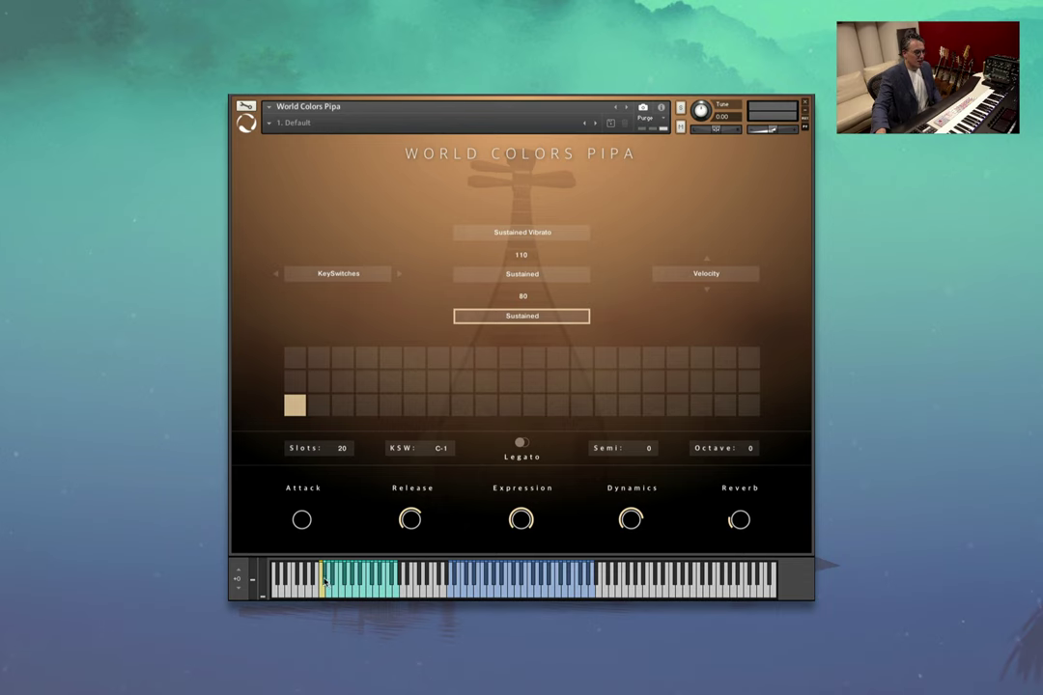
{"action": "left_click", "coordinate": [325, 582]}
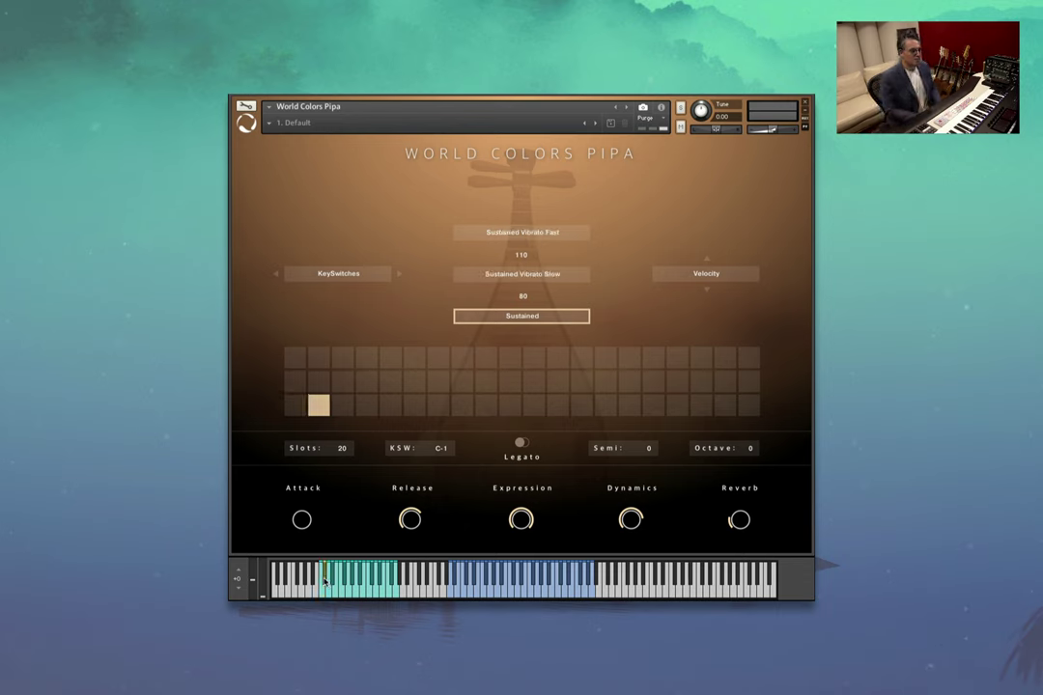
Play the Sustained Vibrato Fast layer, then load the Sustained Bend Down T and Kunzou slot
{"action": "left_click", "coordinate": [324, 581]}
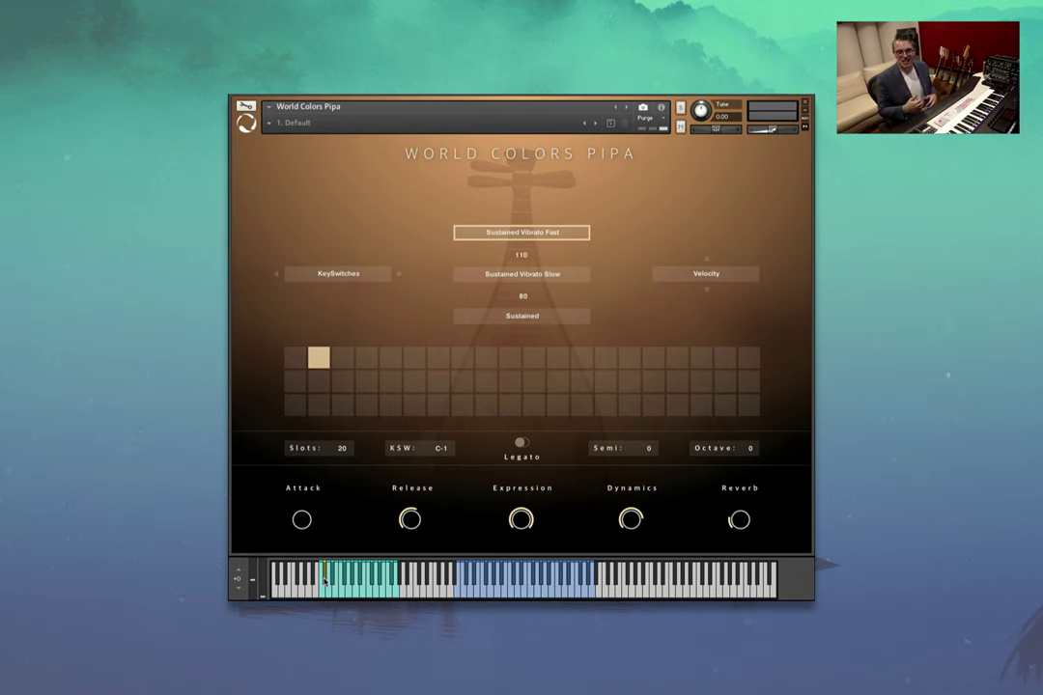
{"action": "left_click", "coordinate": [328, 589]}
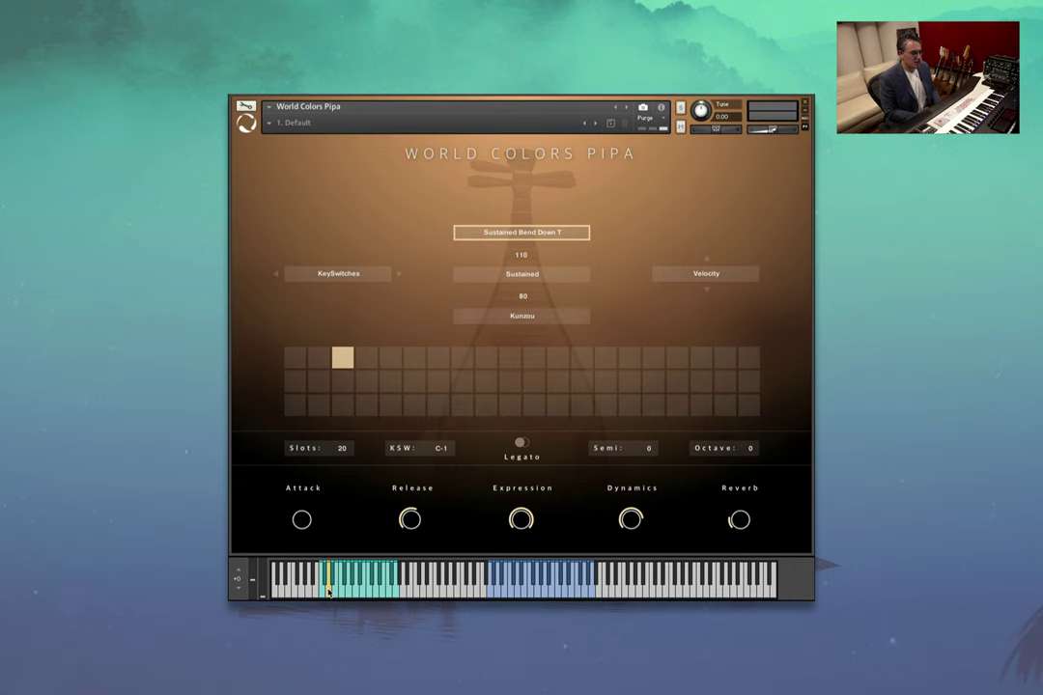
Toggle between the Sustained, Kunzou and Bend Down T layers, then load the Sustained Drama slot
{"action": "left_click", "coordinate": [328, 591]}
{"action": "left_click", "coordinate": [328, 591]}
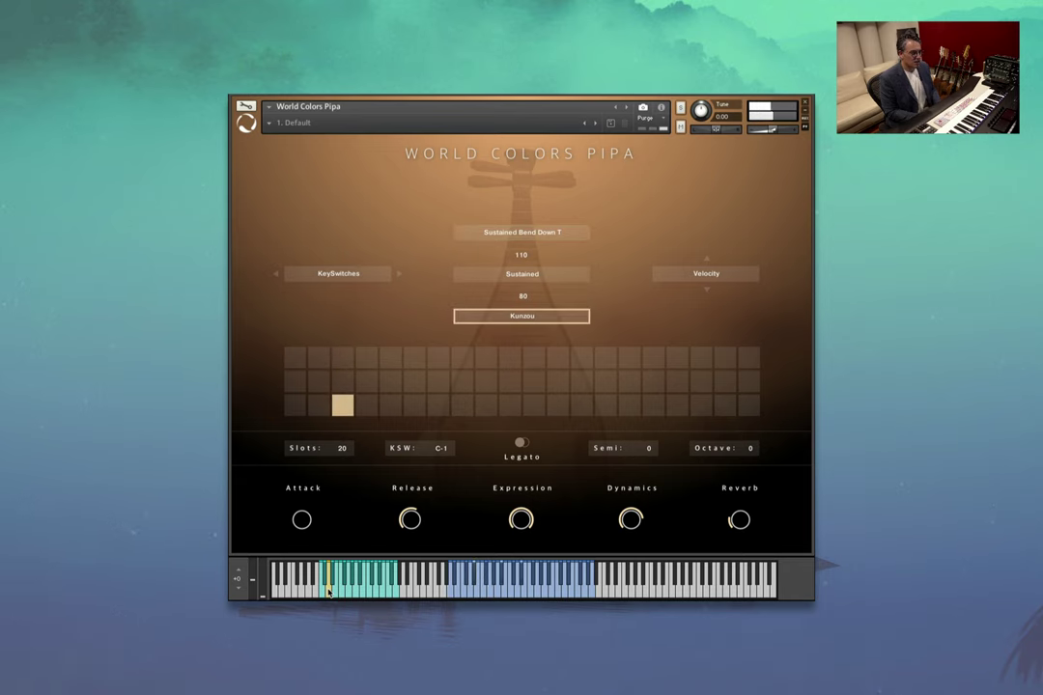
{"action": "left_click", "coordinate": [328, 591]}
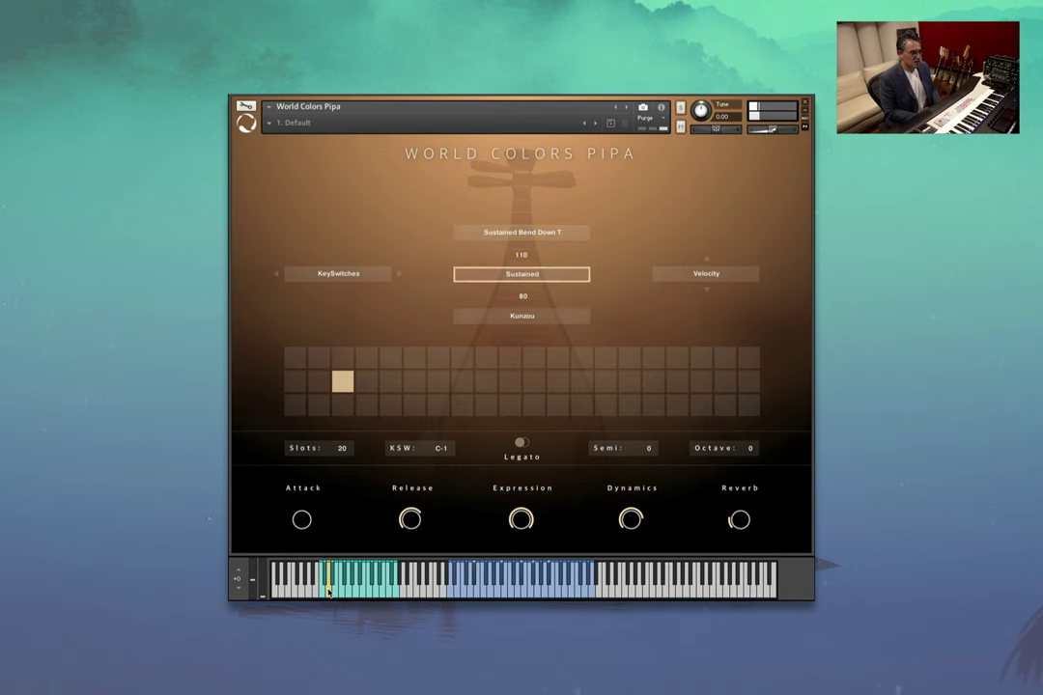
{"action": "left_click", "coordinate": [328, 591]}
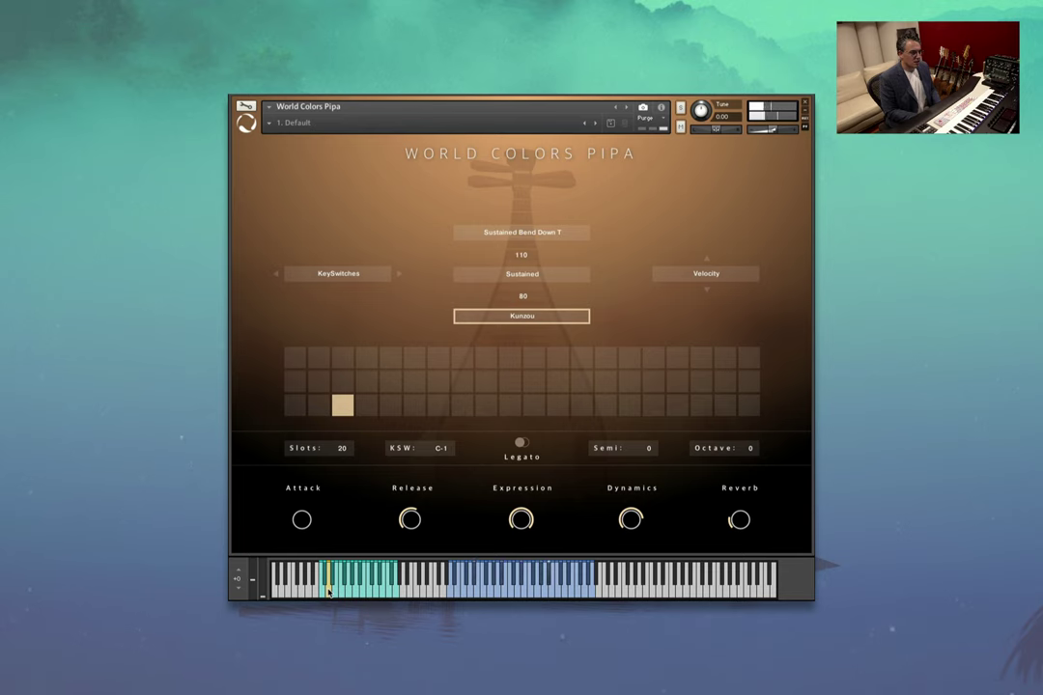
{"action": "left_click", "coordinate": [329, 591]}
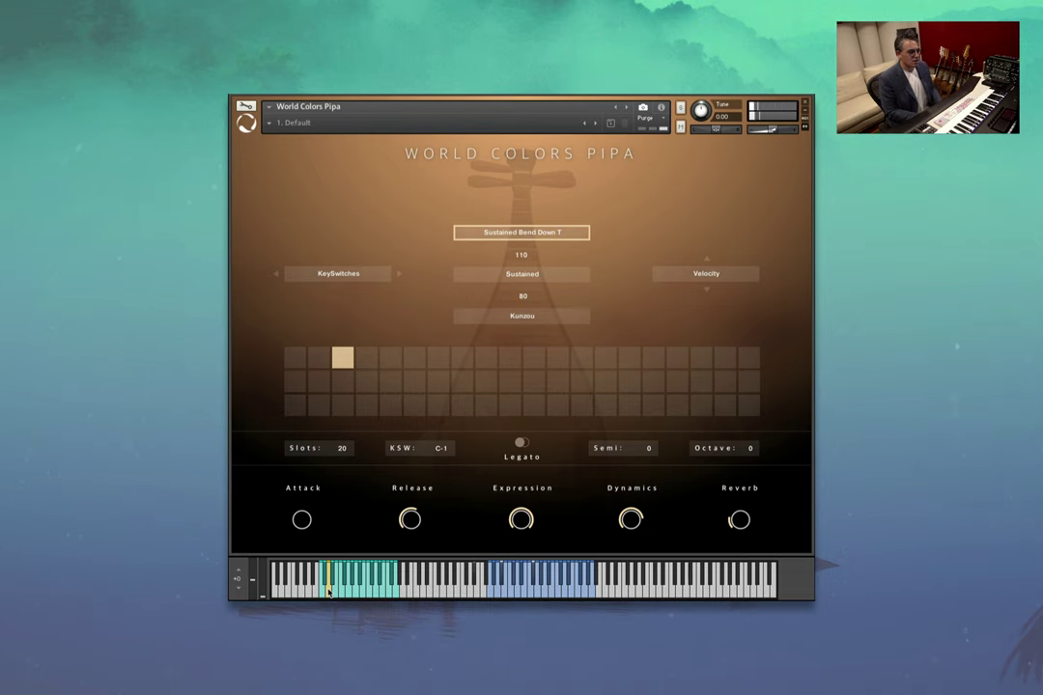
{"action": "left_click", "coordinate": [328, 591]}
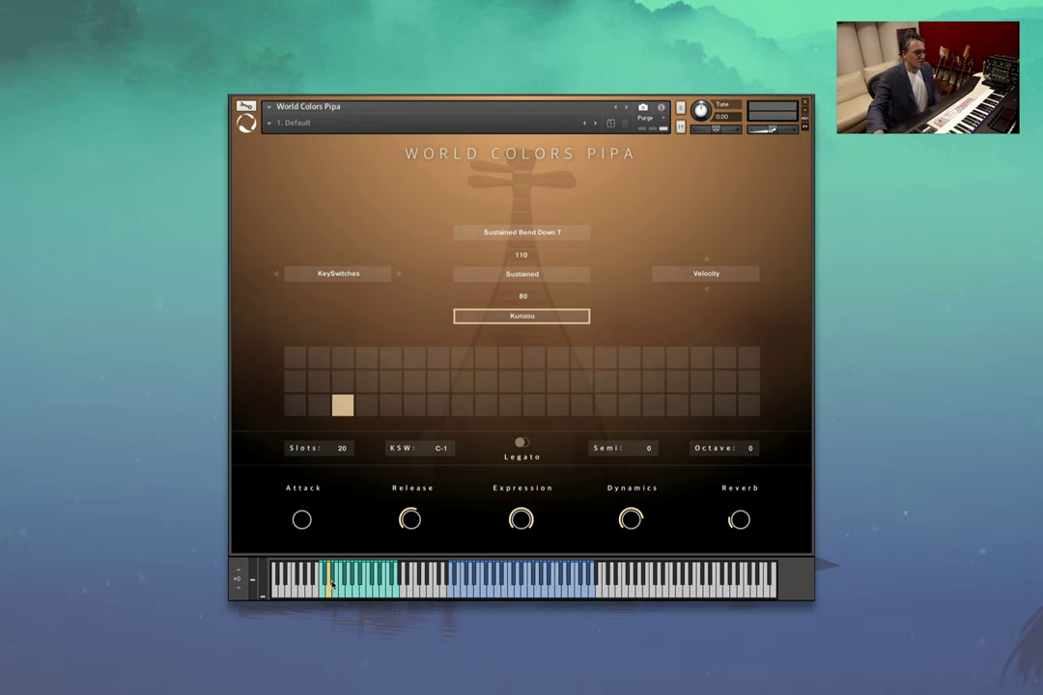
{"action": "left_click", "coordinate": [332, 580]}
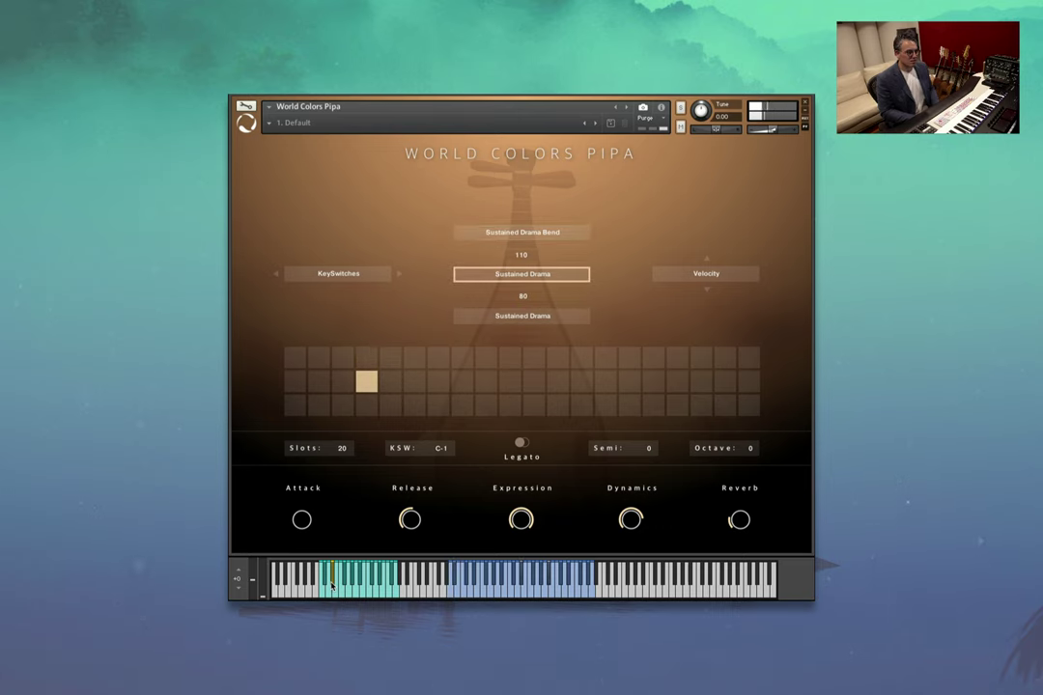
Load the Pipa slot layering Sustained Bend Up Down Fast over Bend Up Down Slow
{"action": "left_click", "coordinate": [335, 591]}
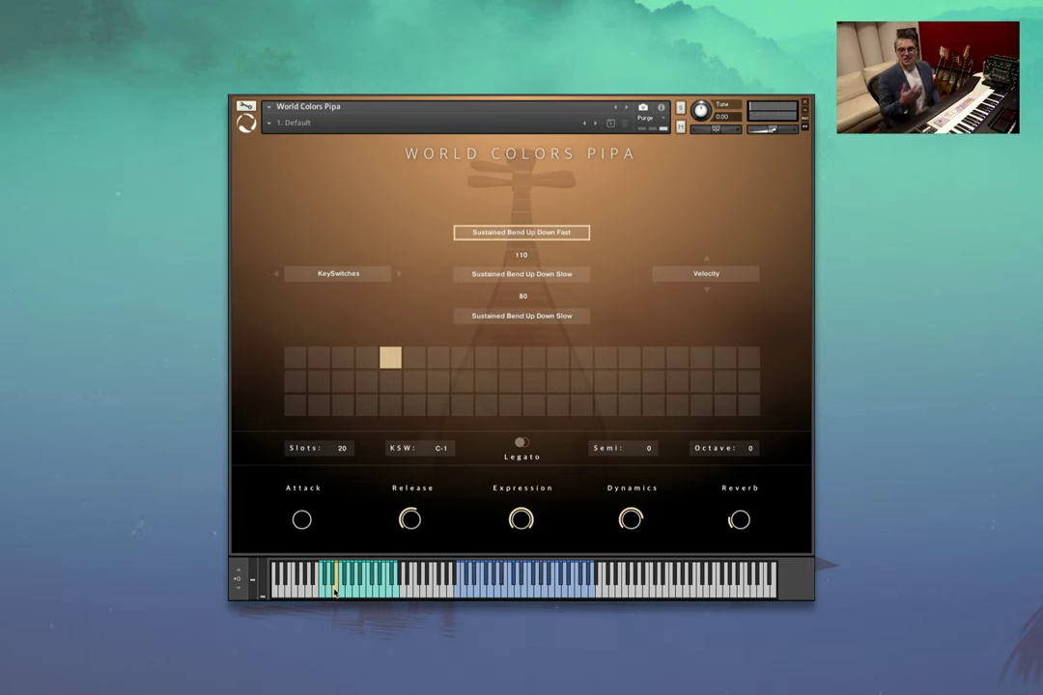
Step from the Sustained Bend Down ST and Bend Up ST slot to the Opera Steps slot
{"action": "left_click", "coordinate": [341, 589]}
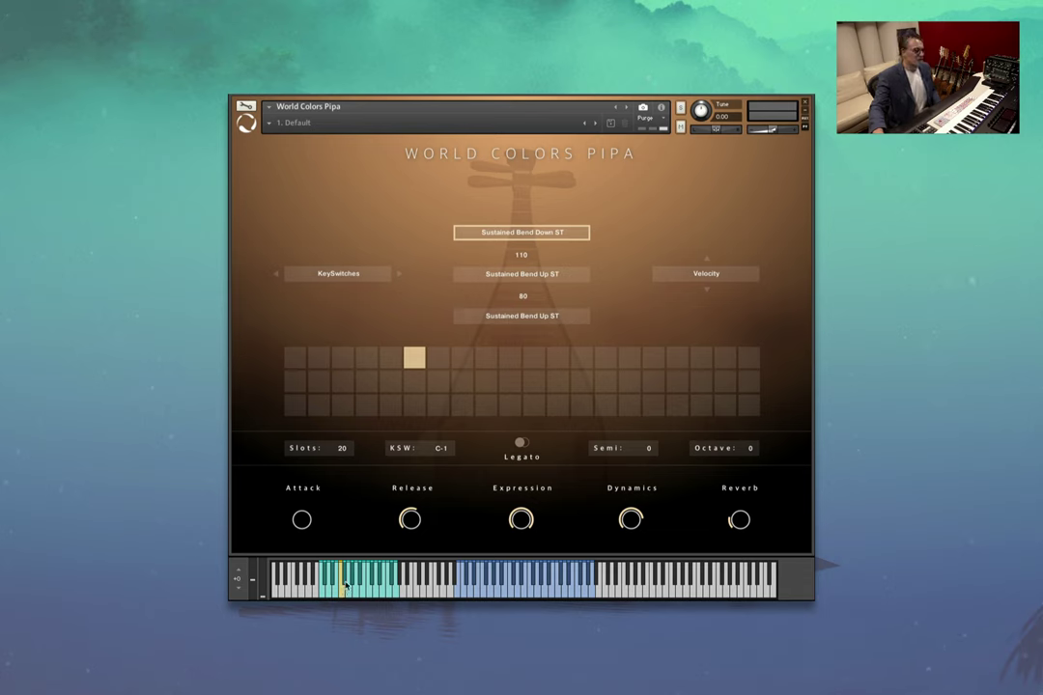
{"action": "left_click", "coordinate": [345, 585]}
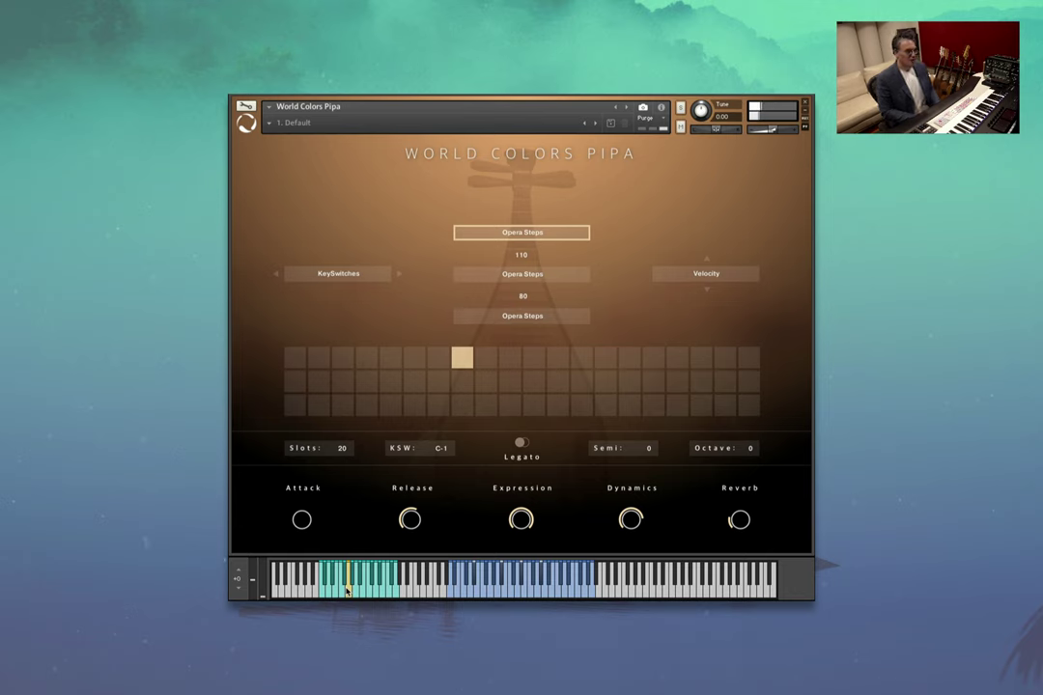
Select the Zhai keyswitch and play its middle velocity layer
{"action": "left_click", "coordinate": [353, 582]}
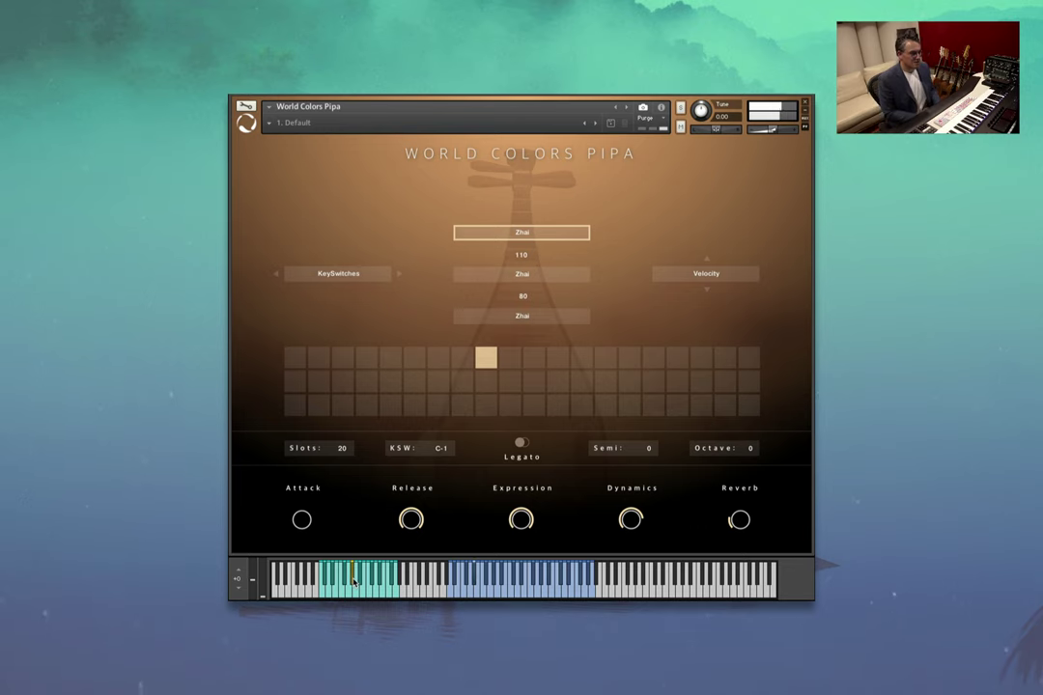
{"action": "left_click", "coordinate": [353, 583]}
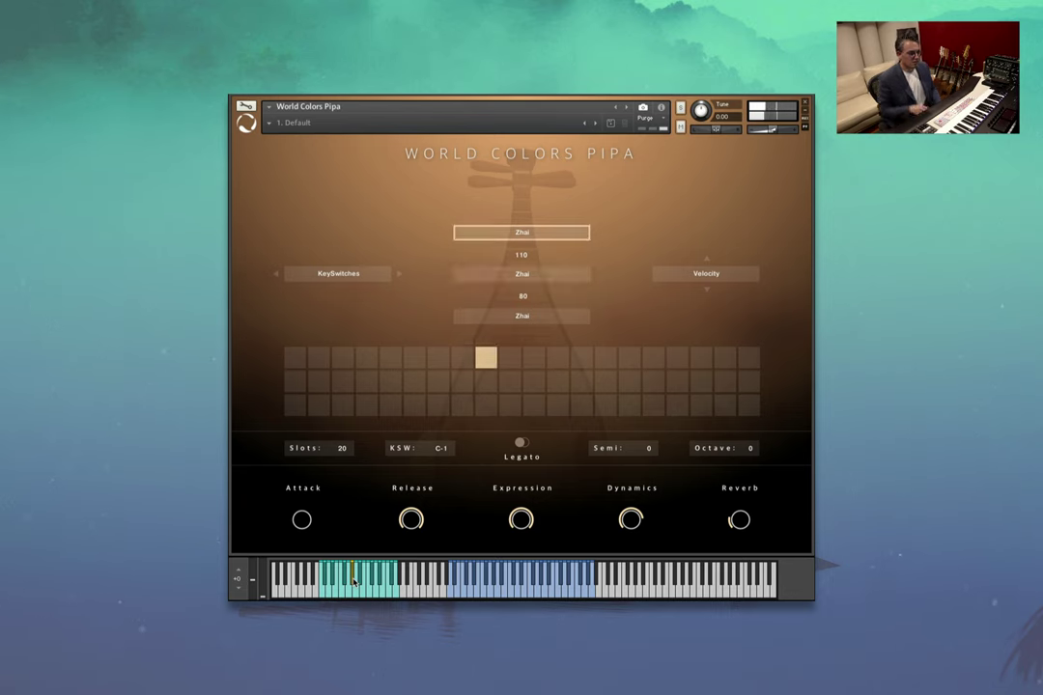
Load the Tremolo Sustained slot with Tremolo Bend Up on the top velocity layer
{"action": "left_click", "coordinate": [354, 593]}
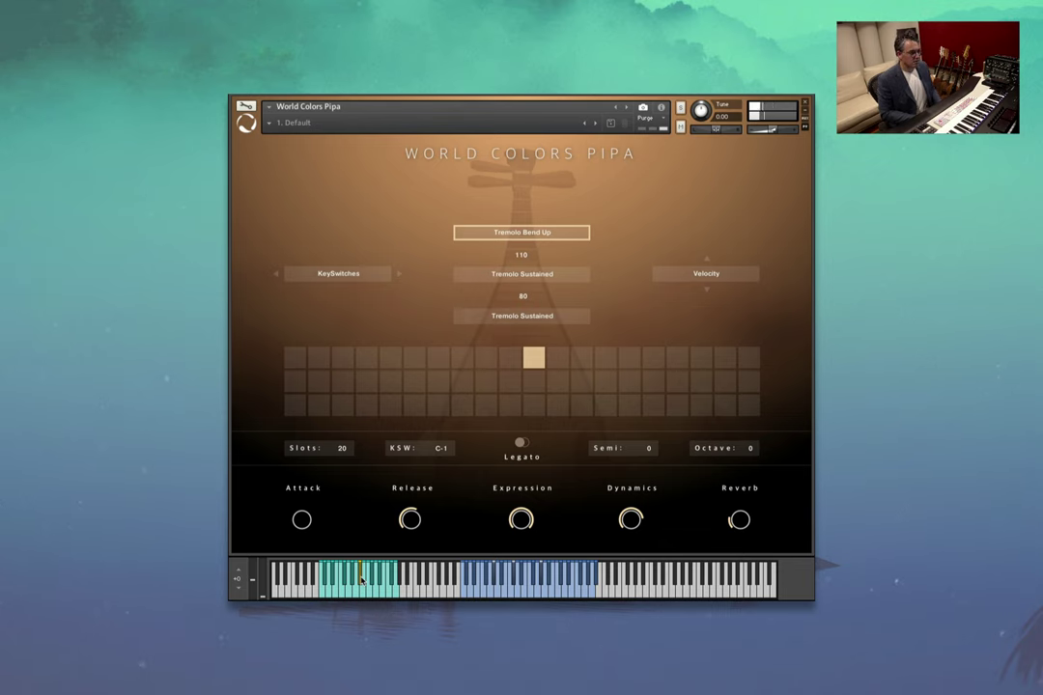
Audition the Tremolo Swell keyswitch slot, then the Harmonics slot
{"action": "left_click", "coordinate": [365, 591]}
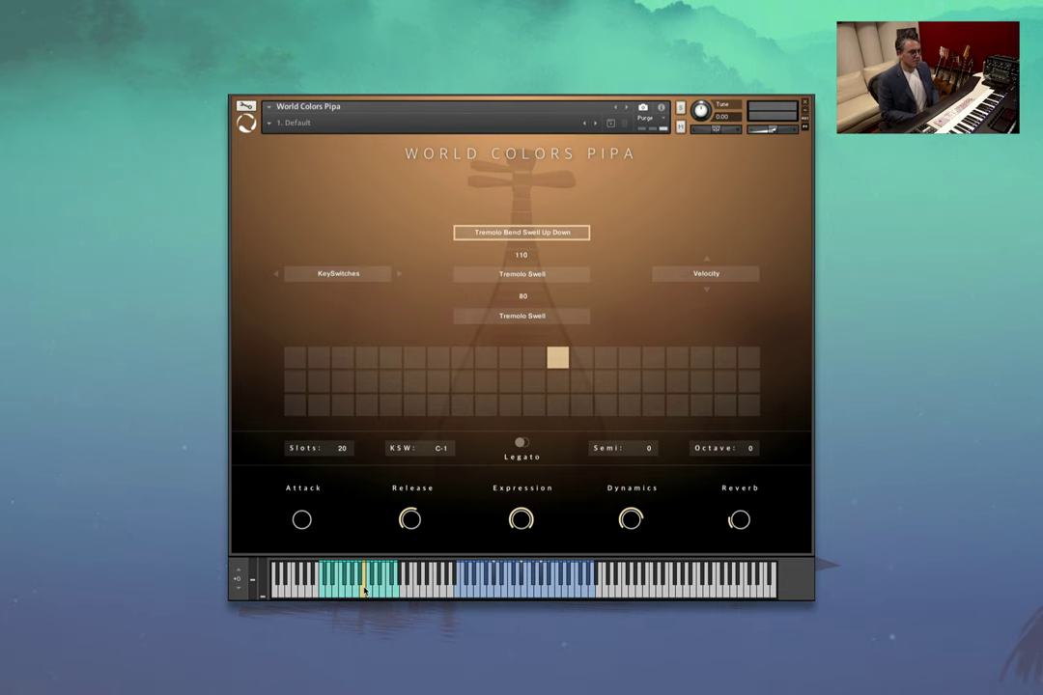
{"action": "left_click", "coordinate": [369, 591]}
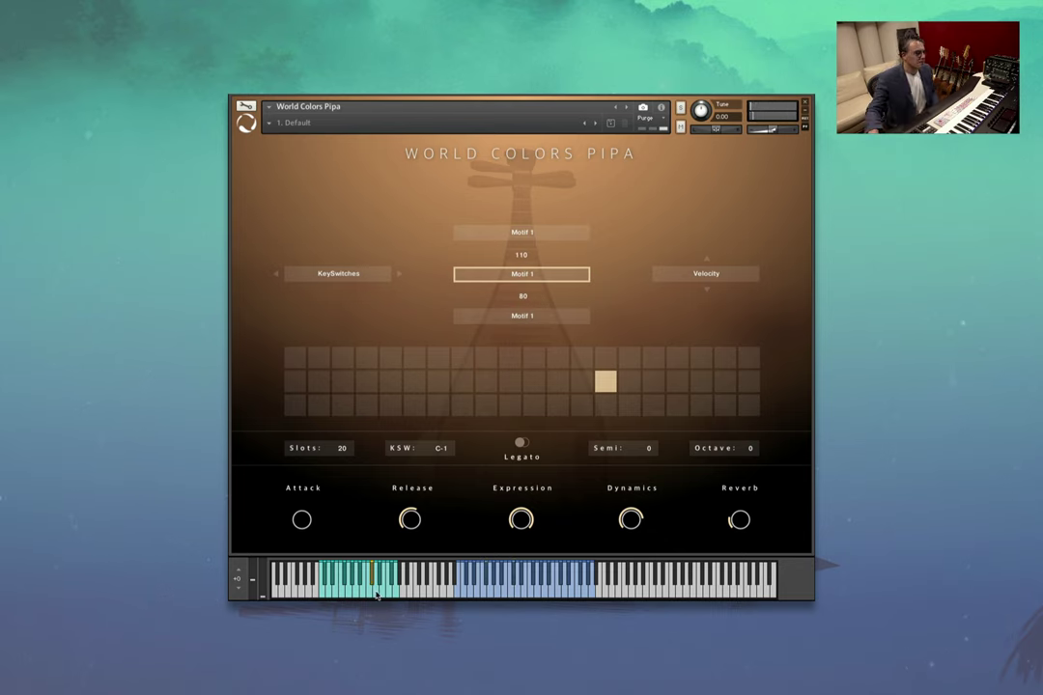
Select the Pipa's Motif 2 keyswitch slot, with Motif 3 over two Motif 2 layers at splits 110 and 80
{"action": "left_click", "coordinate": [376, 591]}
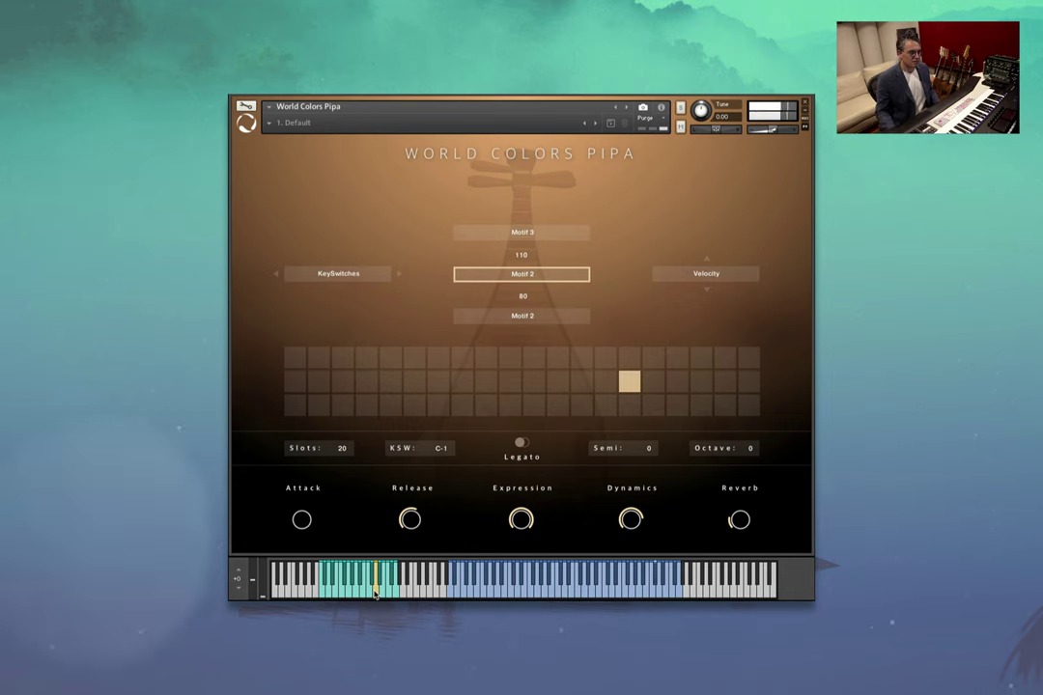
Replay the Pipa keyswitch at high velocity so the top Motif 3 layer sounds
{"action": "left_click", "coordinate": [376, 594]}
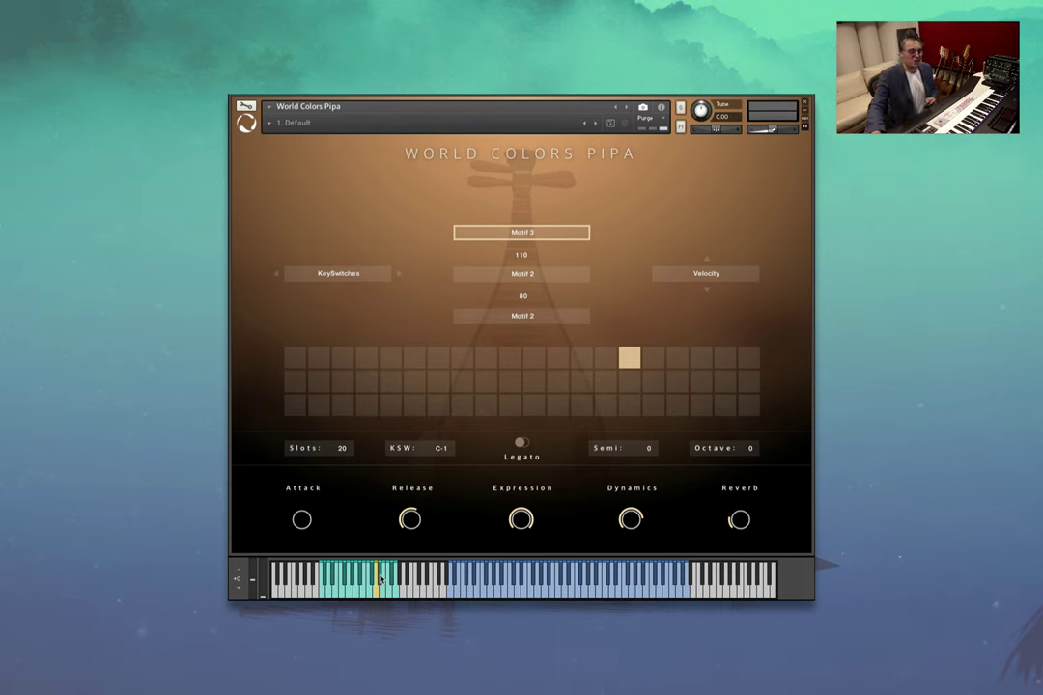
Switch the Pipa to its Motif 5 keyswitch slot
{"action": "left_click", "coordinate": [380, 578]}
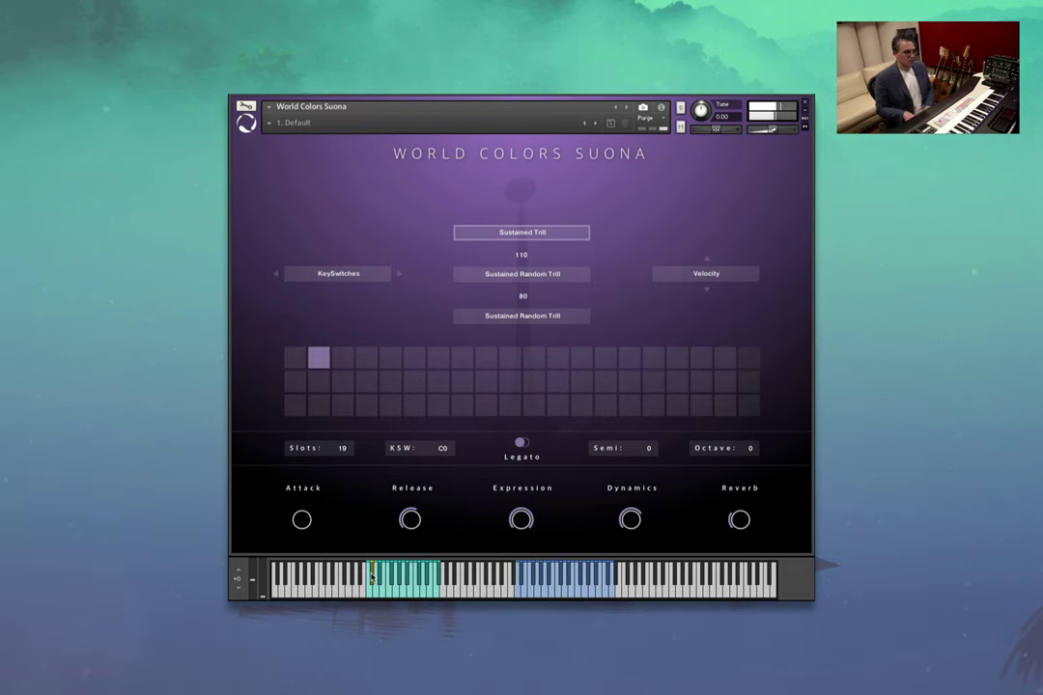
Select the Suona's third slot: Sustained Random Swell, Sustained Swell Vibrato and Sustained Swell
{"action": "left_click", "coordinate": [377, 591]}
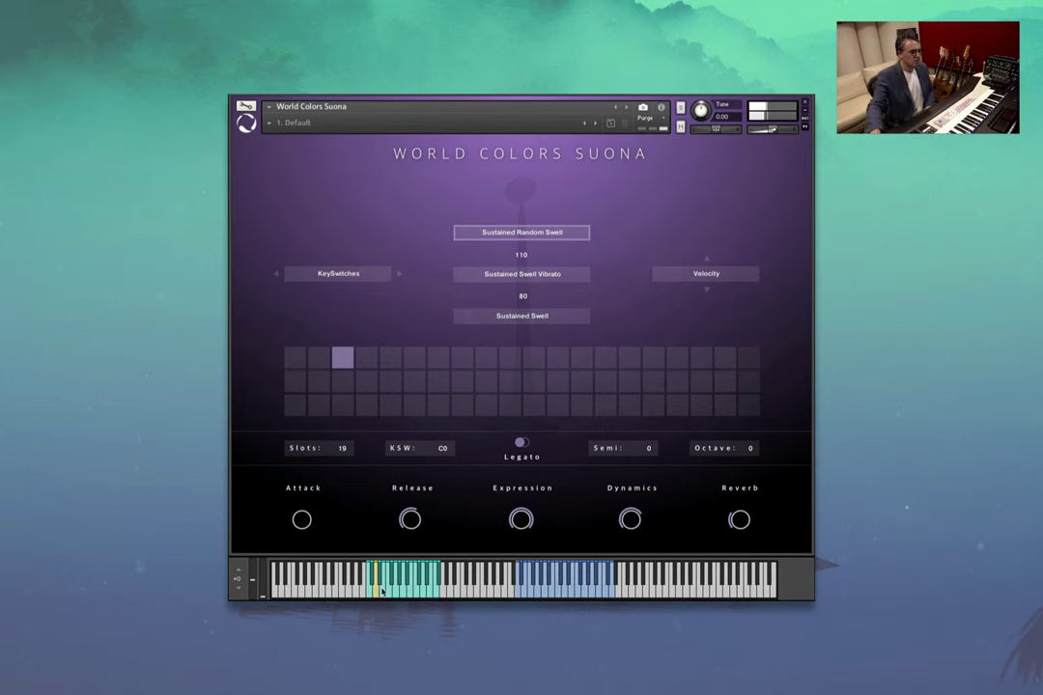
Step the Suona to its Sustained Bend keyswitch slot
{"action": "left_click", "coordinate": [380, 584]}
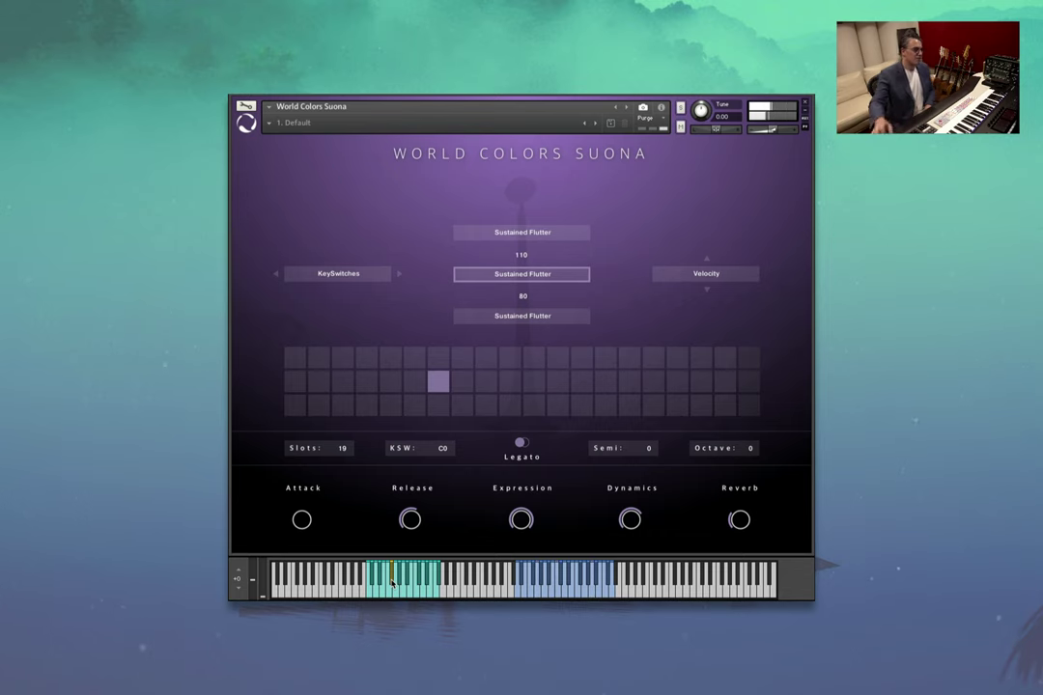
Step past the Shorts slot to Sustained Trill ST over two Sustained Random Trill ST layers
{"action": "left_click", "coordinate": [396, 588]}
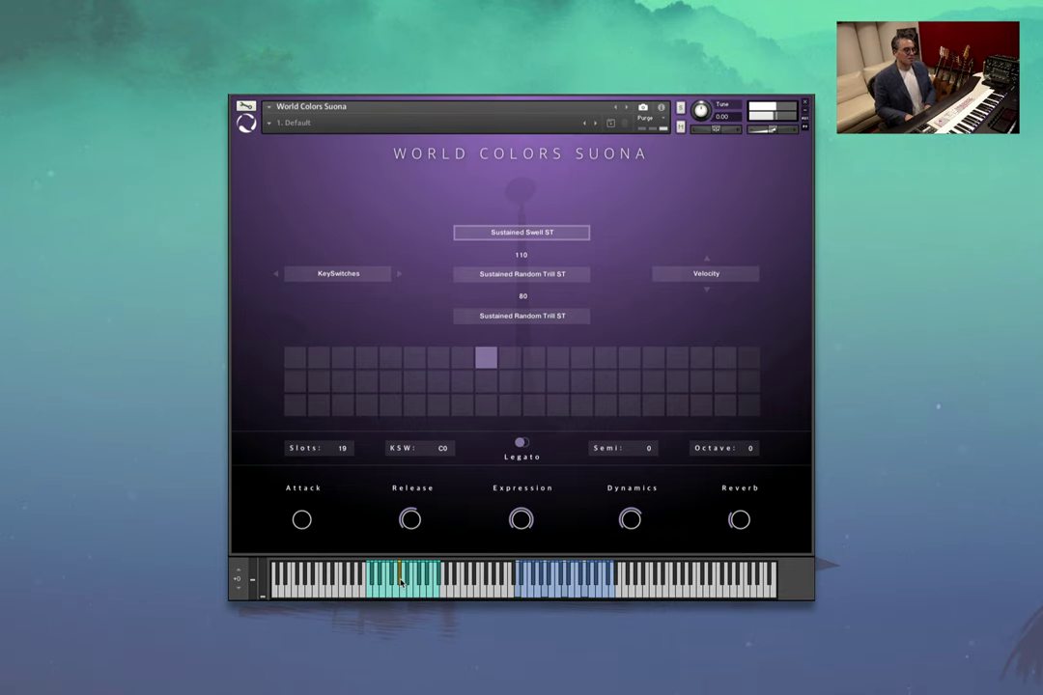
{"action": "left_click", "coordinate": [403, 591]}
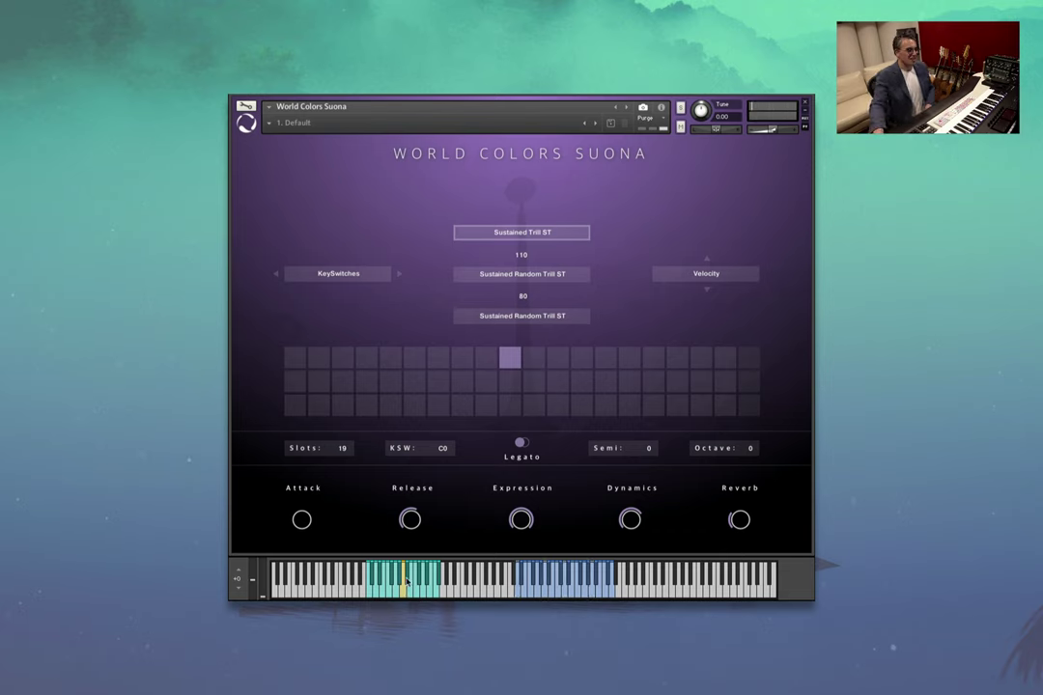
Step through Sustained Drama ST to the Sustained Bend Down/Up Slow ST slot
{"action": "left_click", "coordinate": [406, 579]}
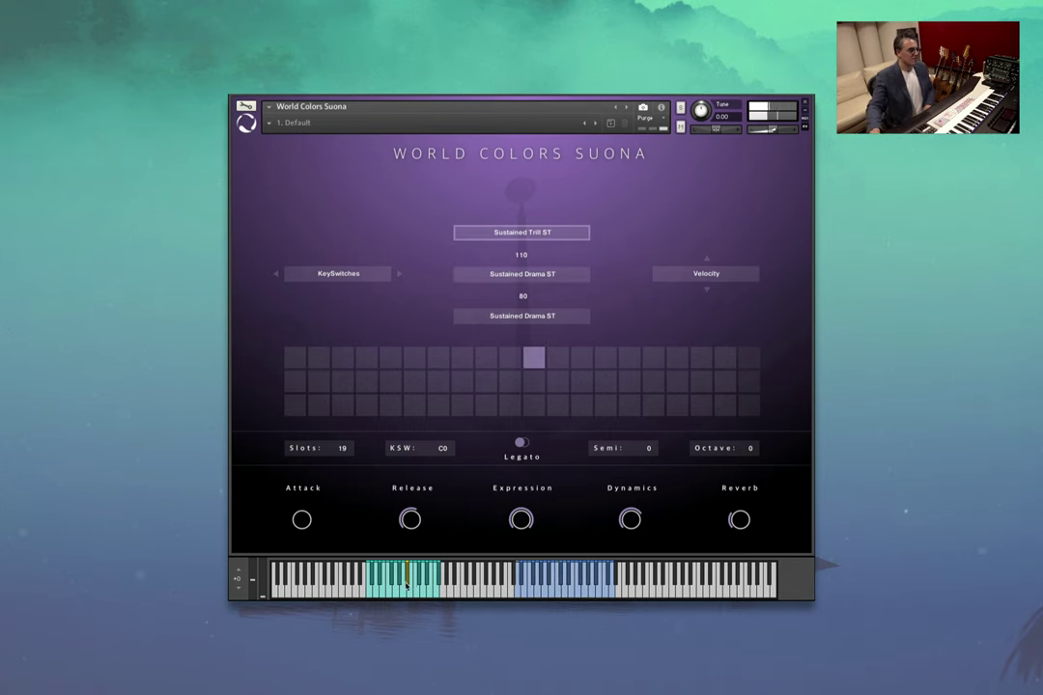
{"action": "left_click", "coordinate": [409, 591]}
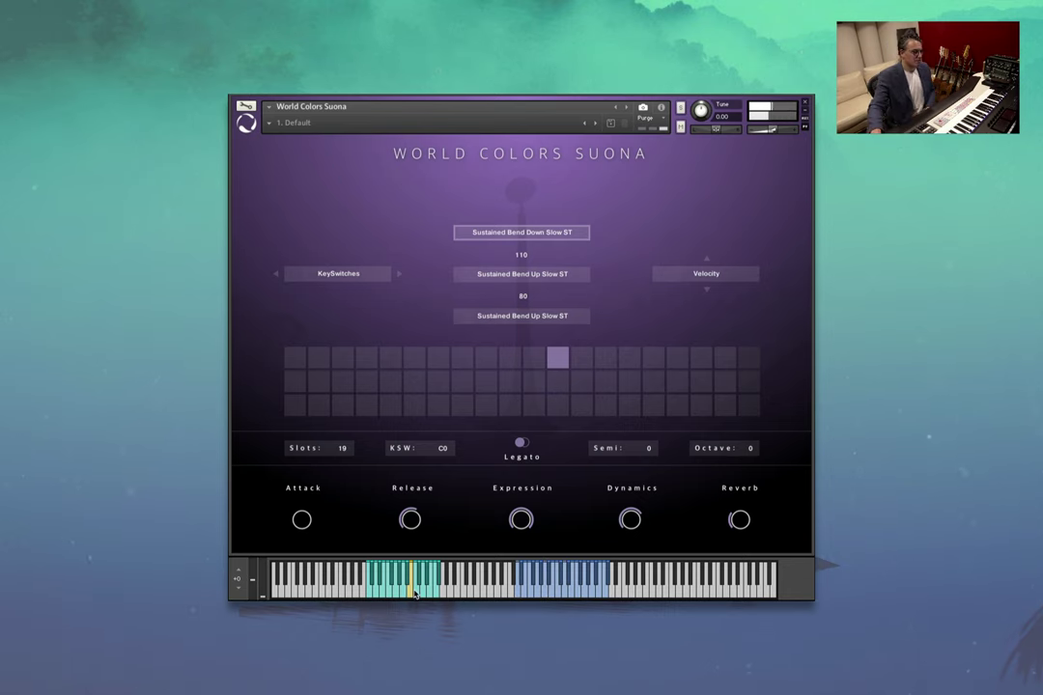
Select the Suona's fast bend keyswitch slot
{"action": "left_click", "coordinate": [415, 591]}
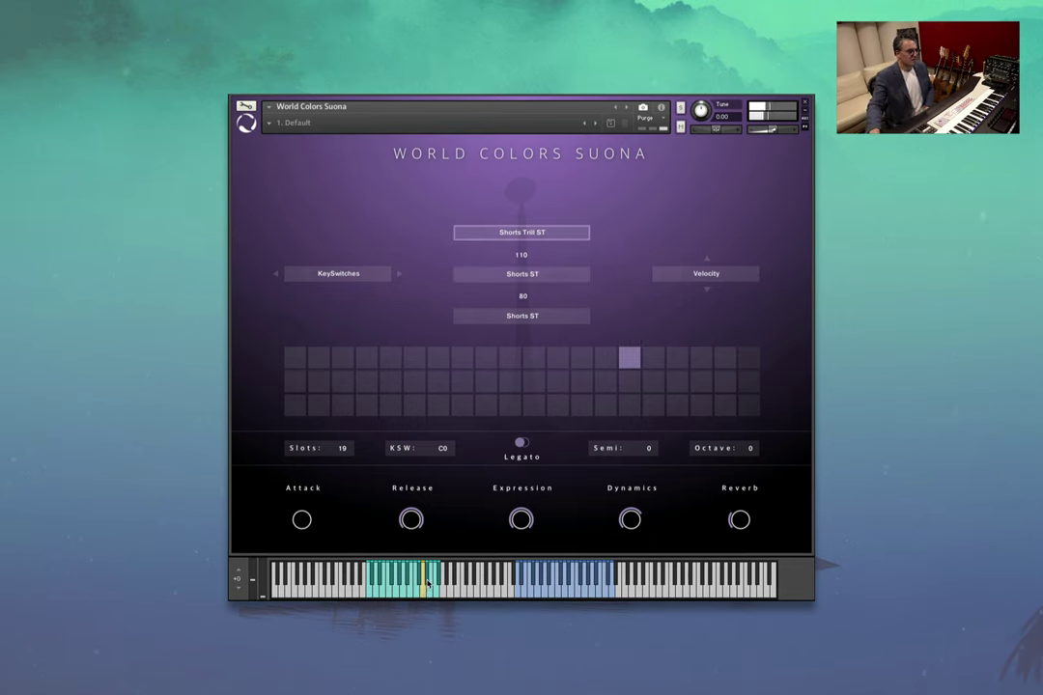
Select the Suona's Textural Combination 1 keyswitch slot
{"action": "left_click", "coordinate": [428, 581]}
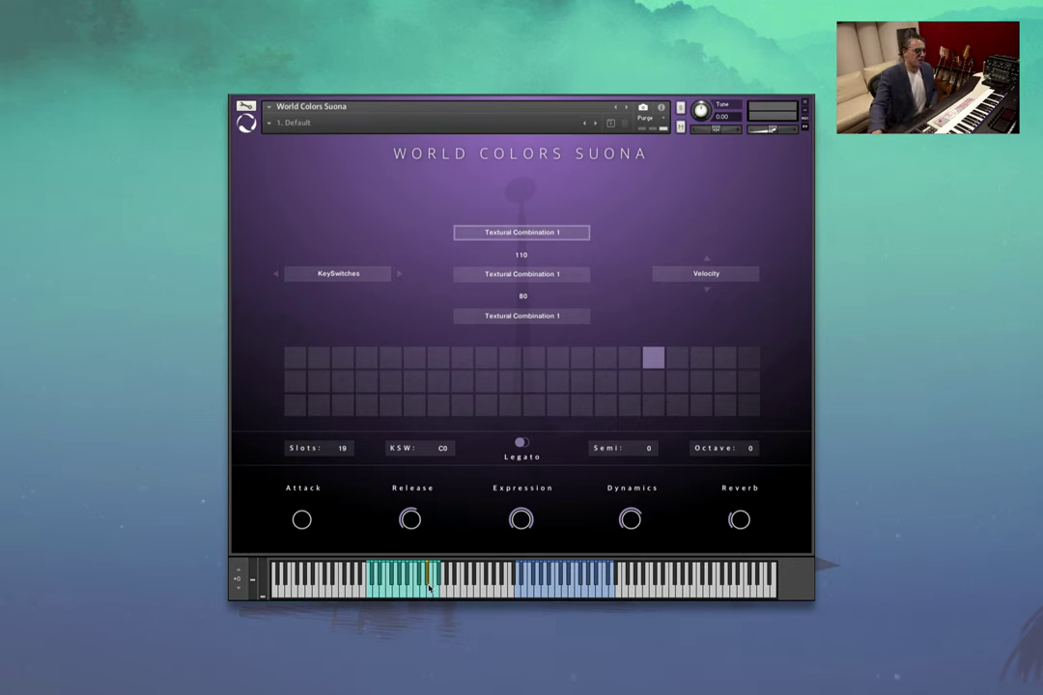
Select Textural Combination 2 on all three Suona velocity layers, split at 110 and 80
{"action": "left_click", "coordinate": [430, 588]}
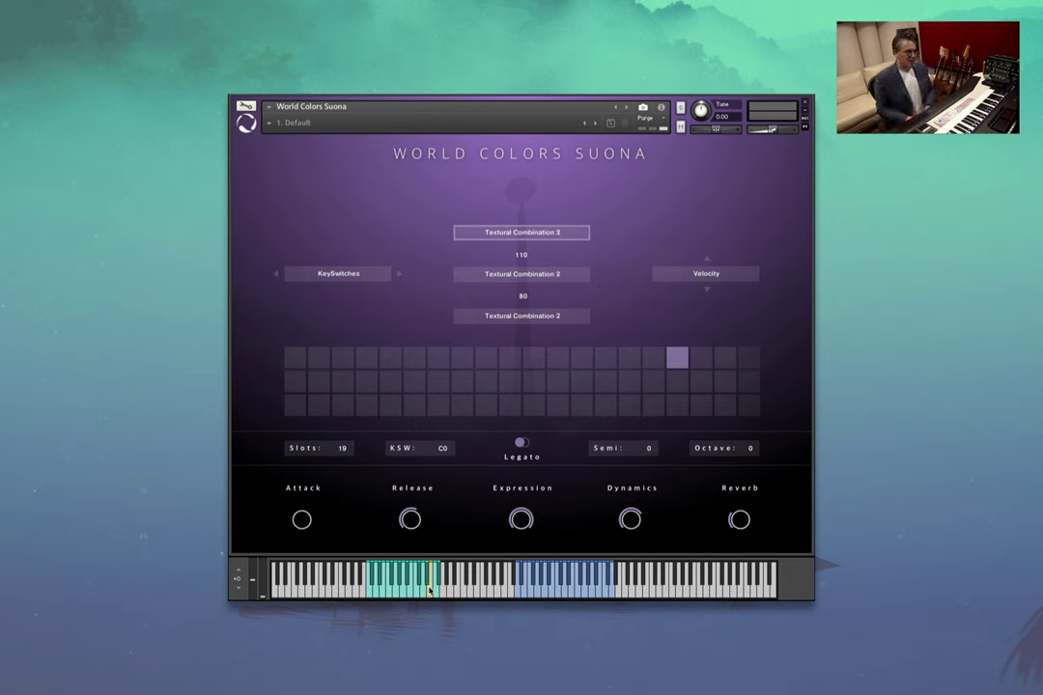